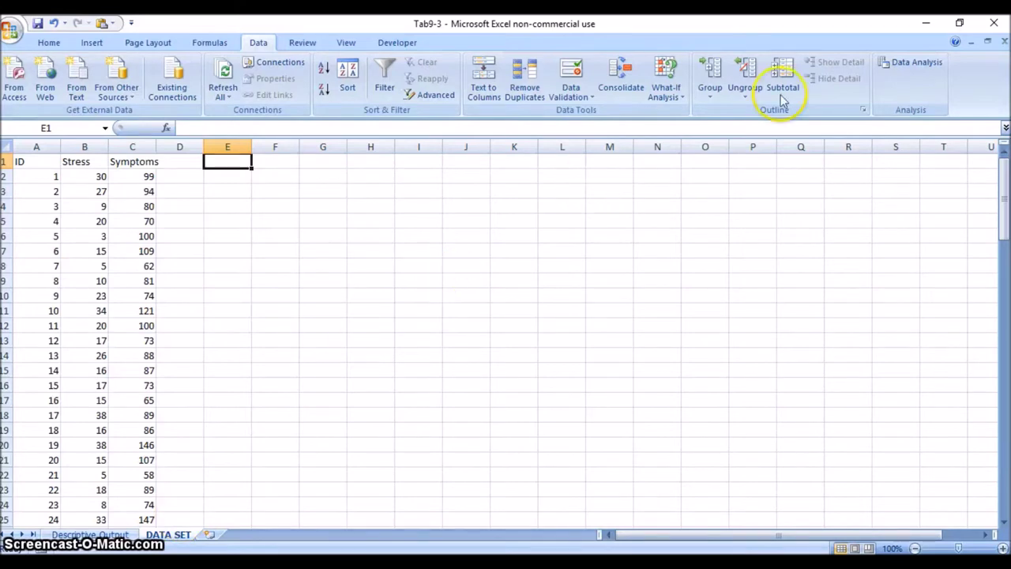
# Run a Correlation analysis on the Stress and Symptoms data in B1:C108, grouped by columns with first-row labels, output to a new worksheet.
pyautogui.click(896, 69)
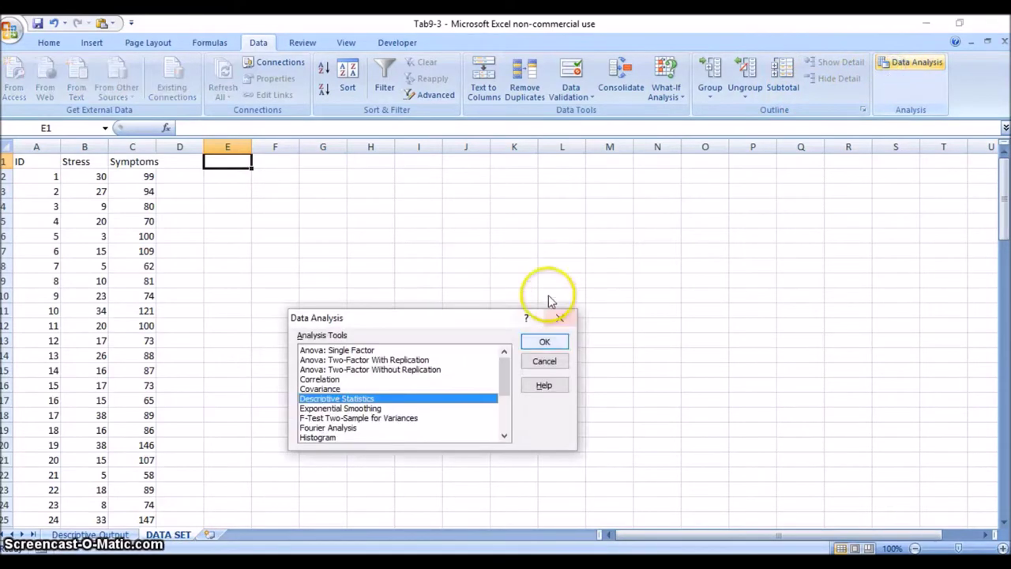
pyautogui.click(378, 381)
pyautogui.click(532, 342)
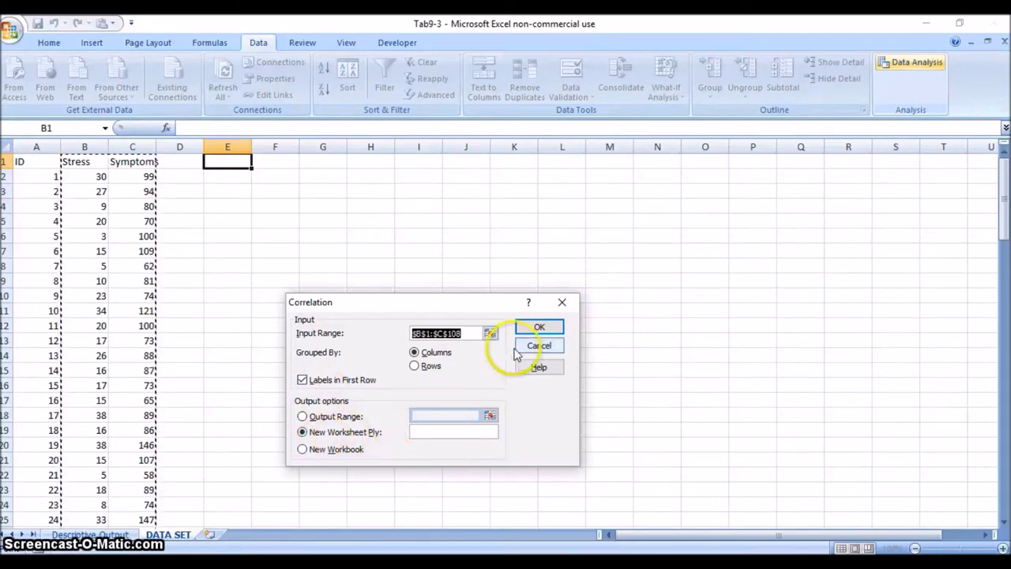
pyautogui.click(538, 332)
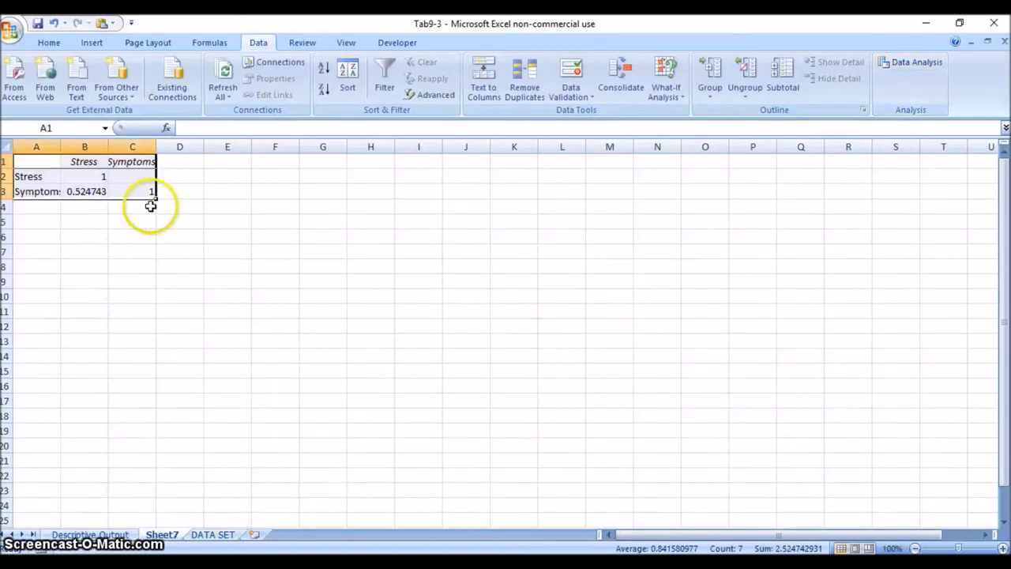
# Label the correlation coefficient by entering "Pearson's r" in cell B5.
pyautogui.click(93, 191)
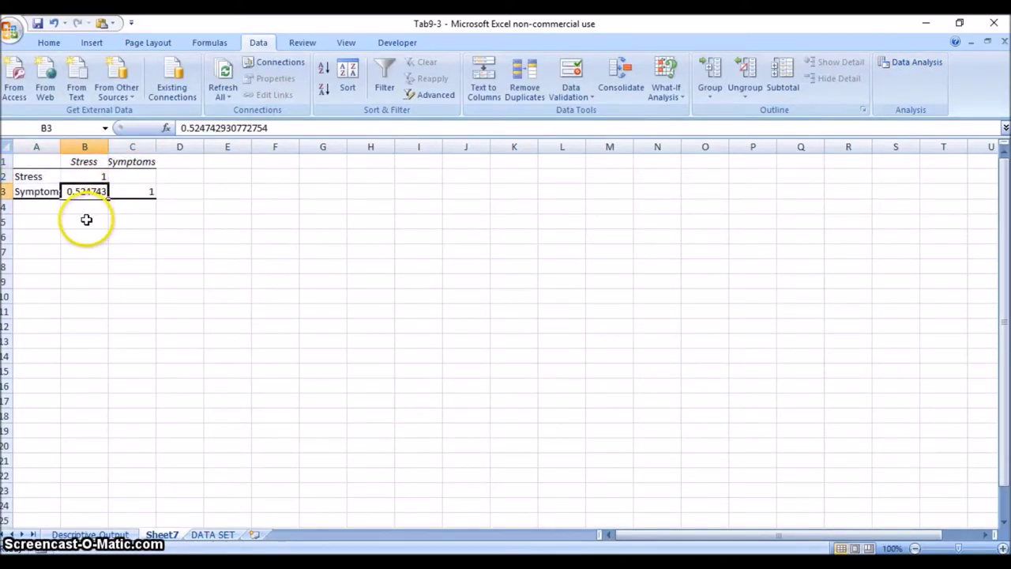
pyautogui.click(86, 220)
pyautogui.write("Pearson's r")
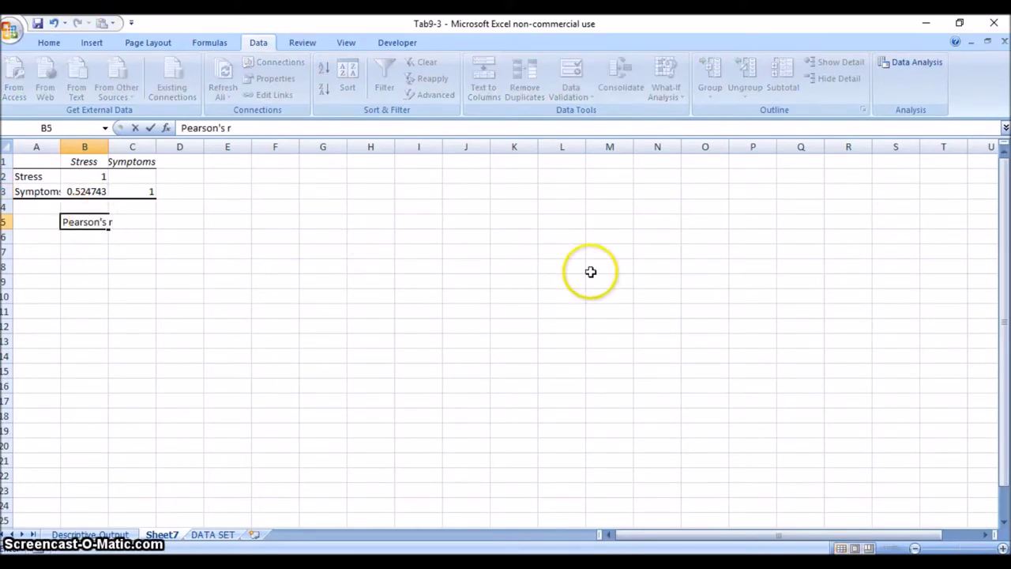
pyautogui.press('Tab')
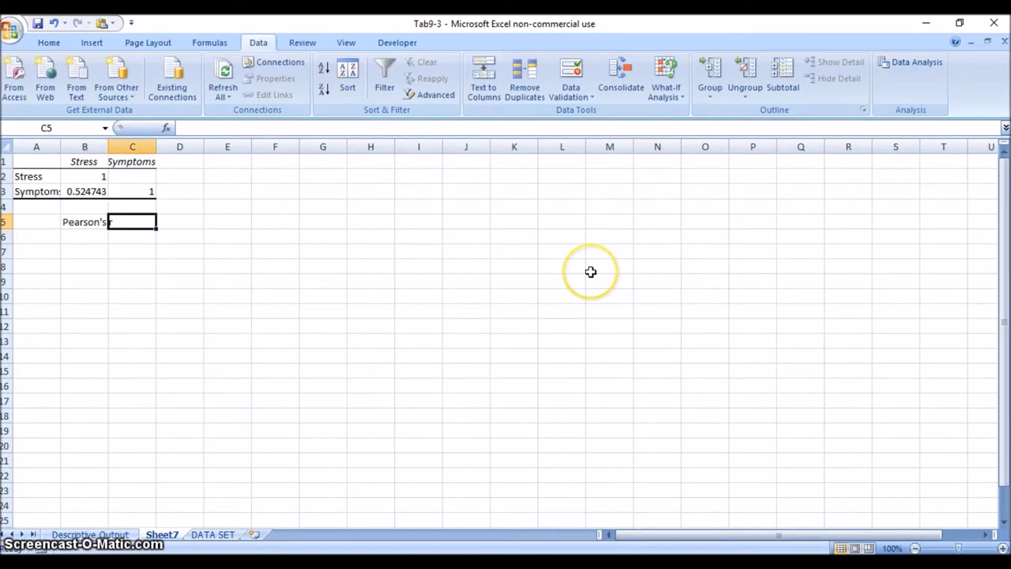
pyautogui.press('Tab')
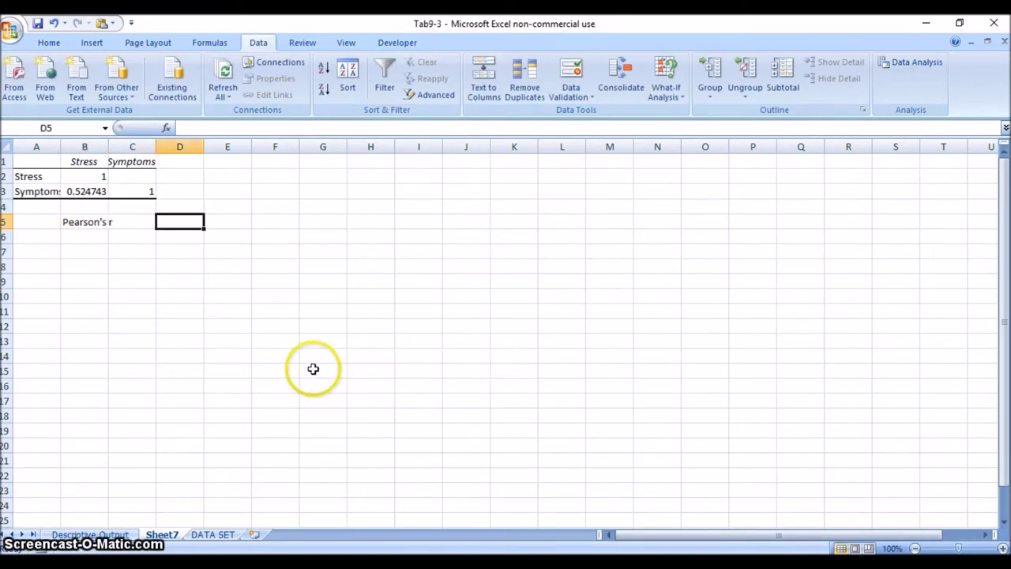
# Calculate the correlation in cell E2 of the DATA SET sheet with =correl(b2:b108, c2:c108).
pyautogui.click(212, 534)
pyautogui.click(231, 179)
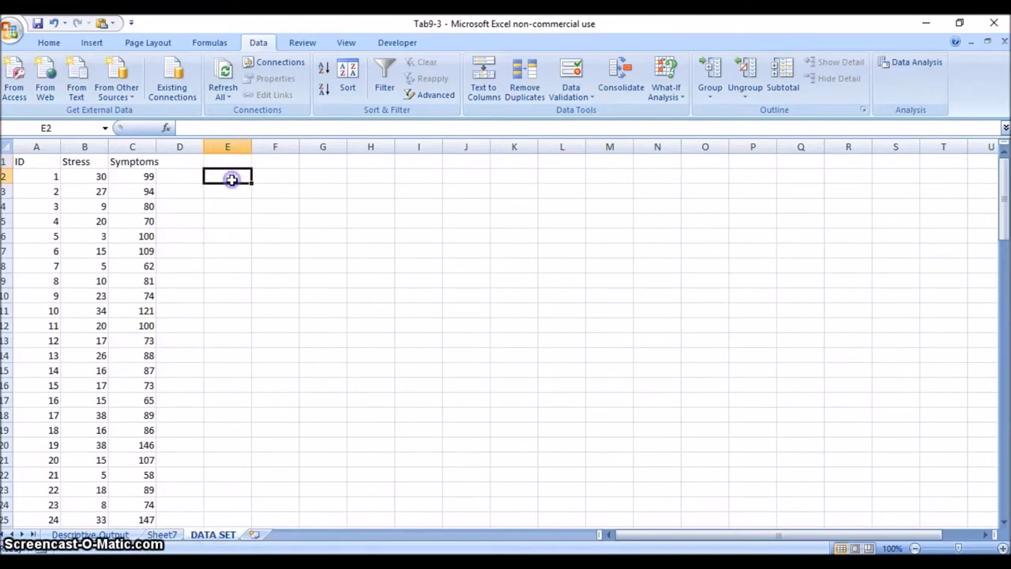
pyautogui.write('=corre')
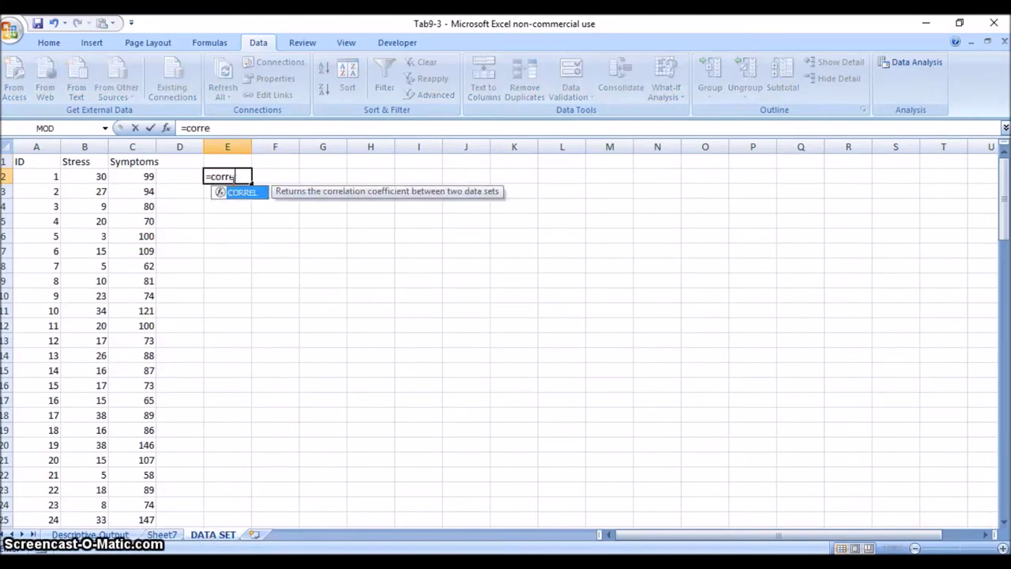
pyautogui.write('l(b2')
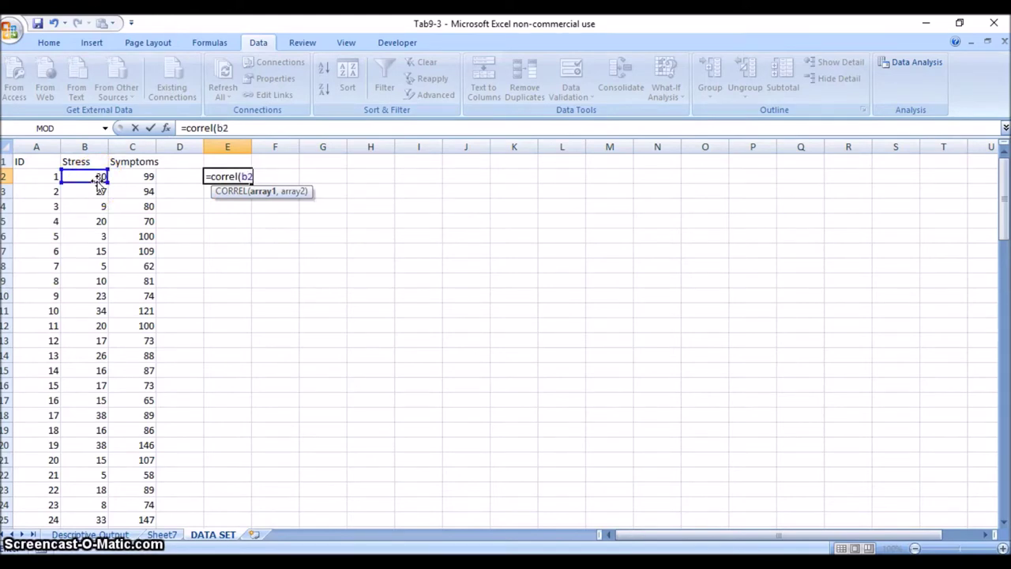
pyautogui.write(':b109')
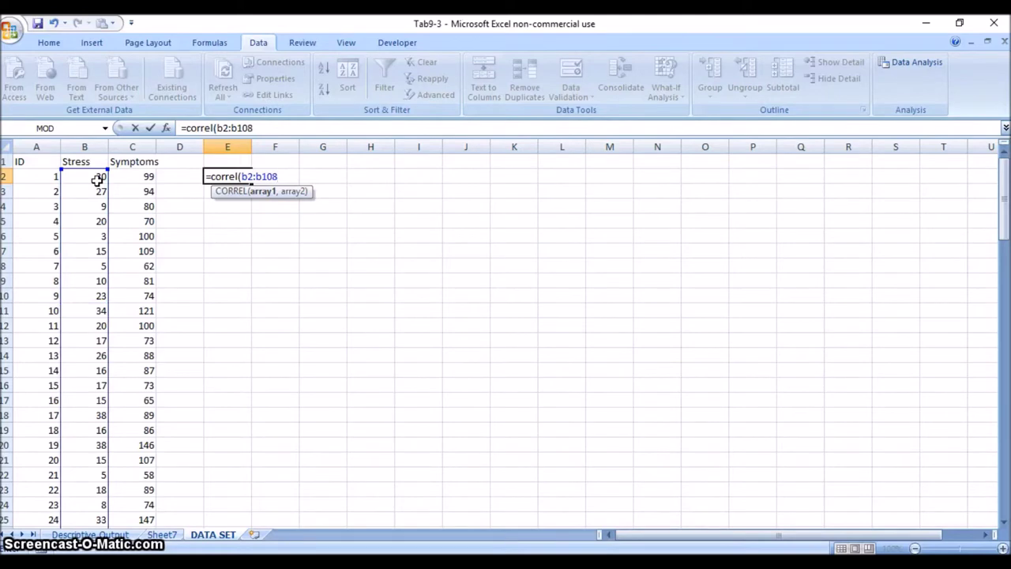
pyautogui.write(', c2:c108')
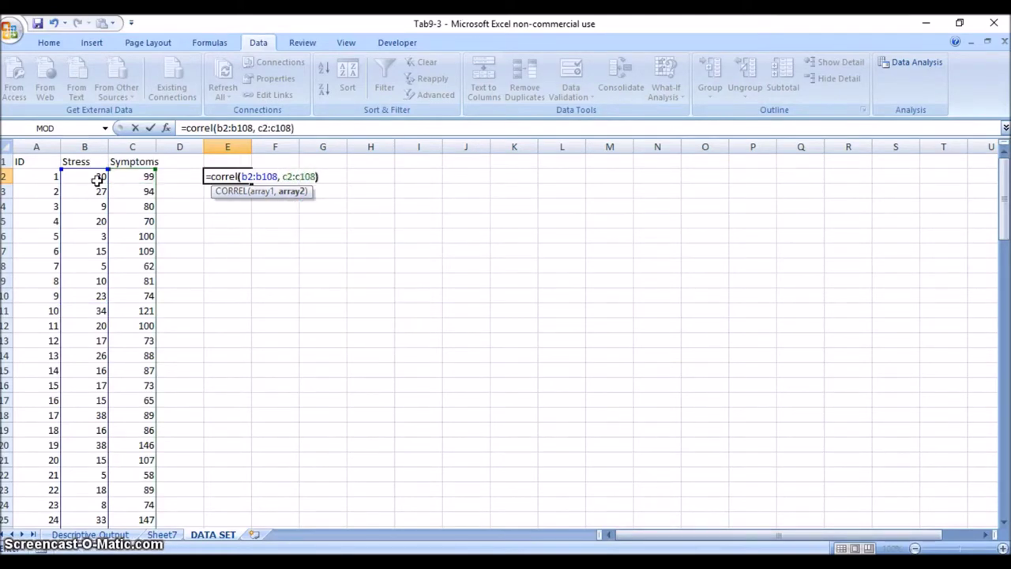
pyautogui.press('Tab')
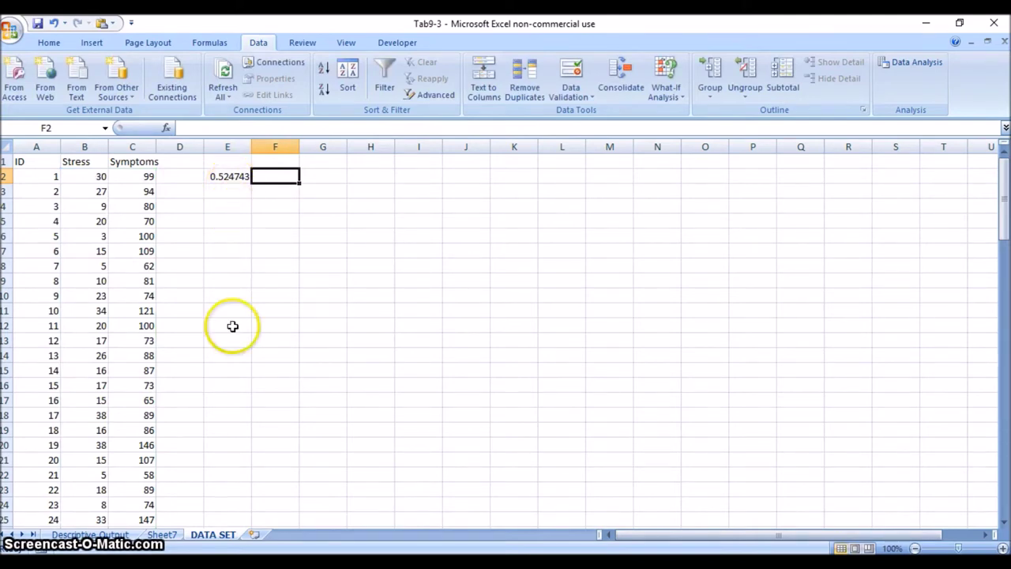
# Rename the correlation output sheet, Sheet7, as Correlation.
pyautogui.click(162, 535)
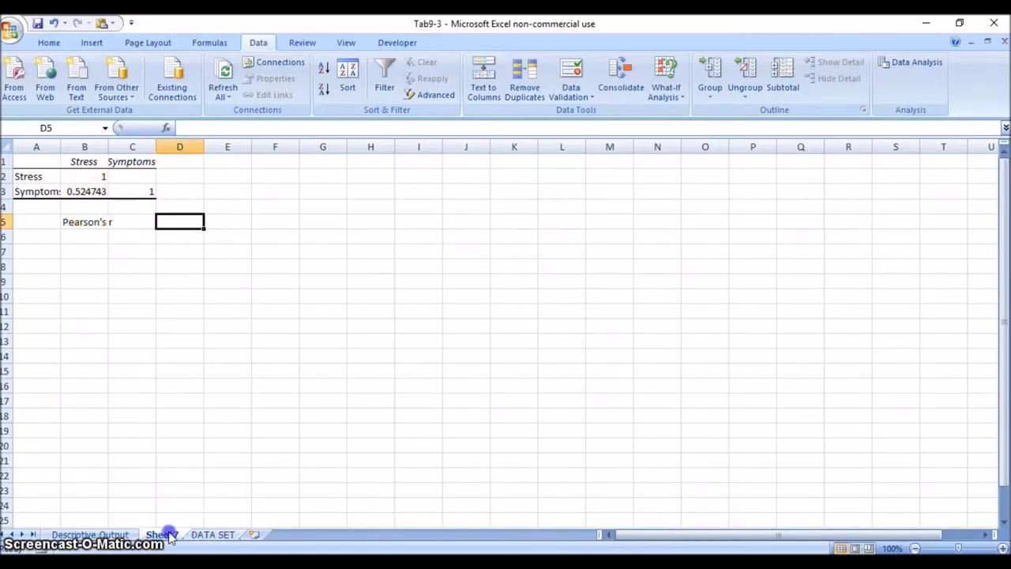
pyautogui.rightClick(168, 536)
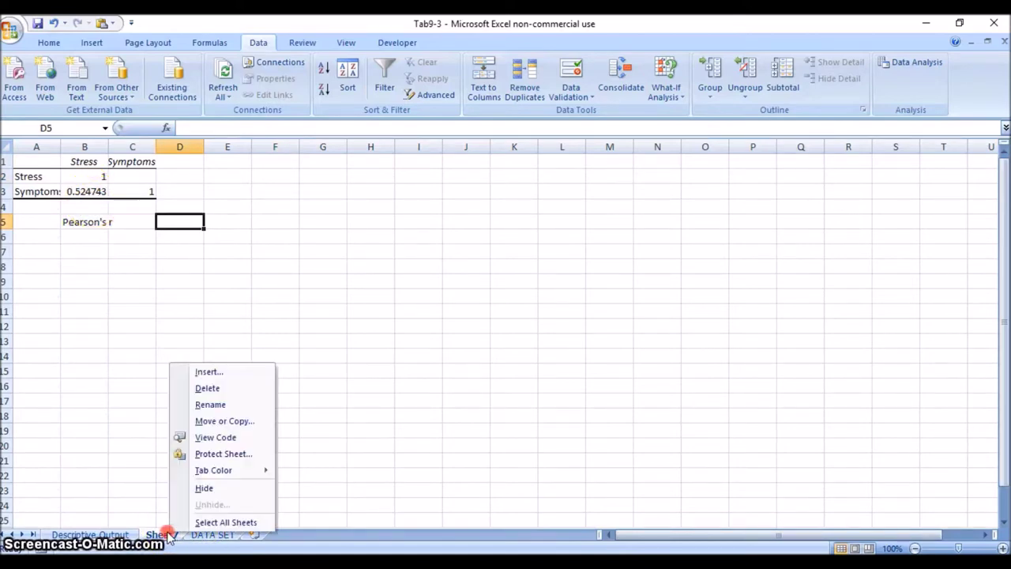
pyautogui.click(208, 405)
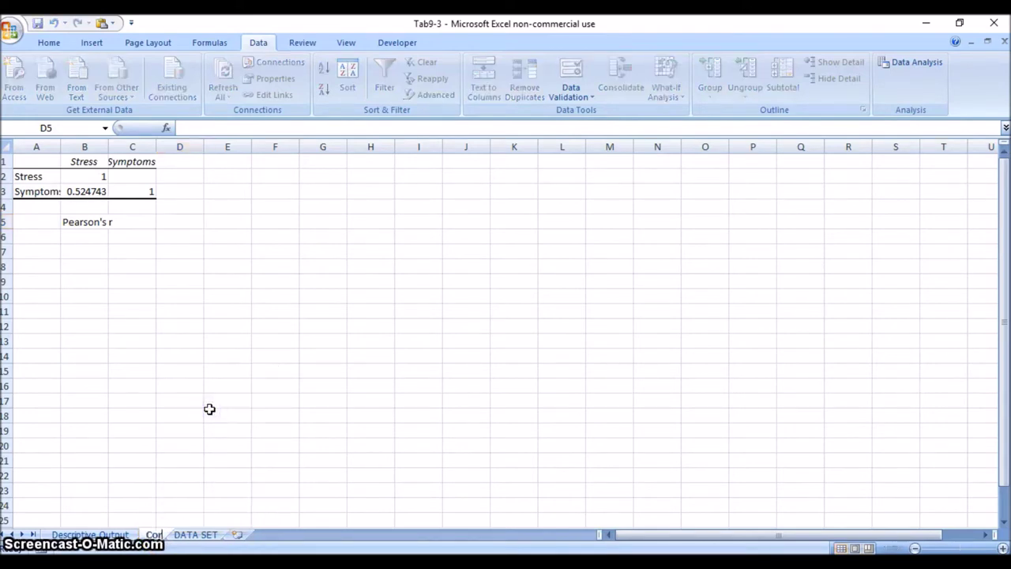
pyautogui.write('Correlation')
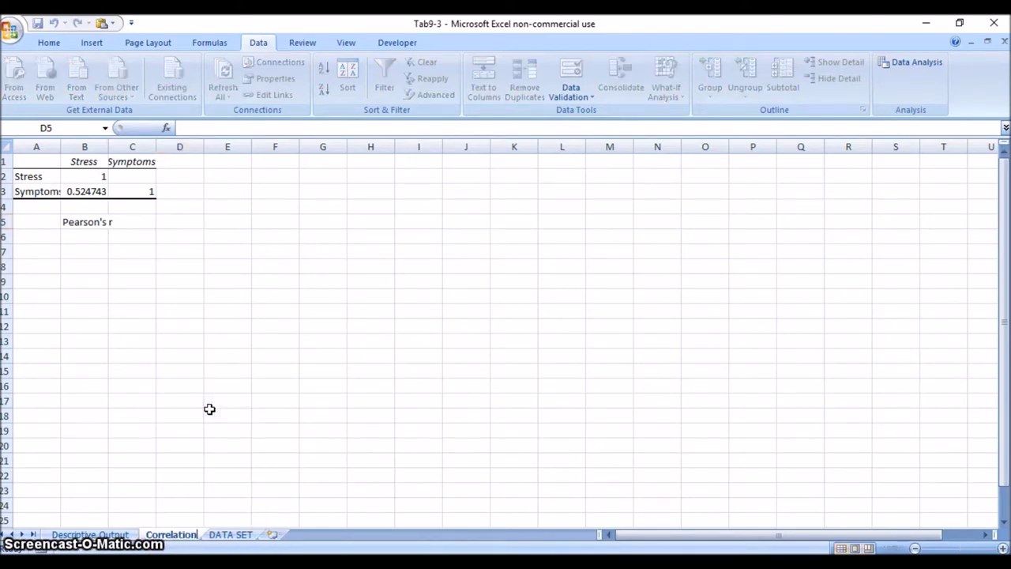
# Clear the CORREL formula from cell E2 on the DATA SET sheet.
pyautogui.click(234, 534)
pyautogui.click(234, 176)
pyautogui.press('Delete')
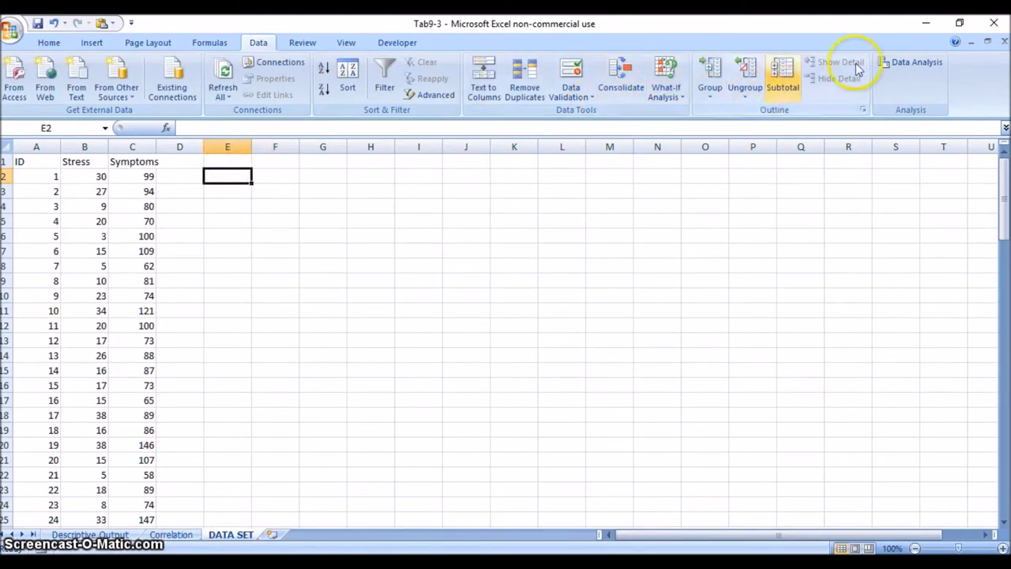
# Run a Covariance analysis on b1:c108, grouped by columns with labels in the first row, output to a new worksheet.
pyautogui.click(916, 63)
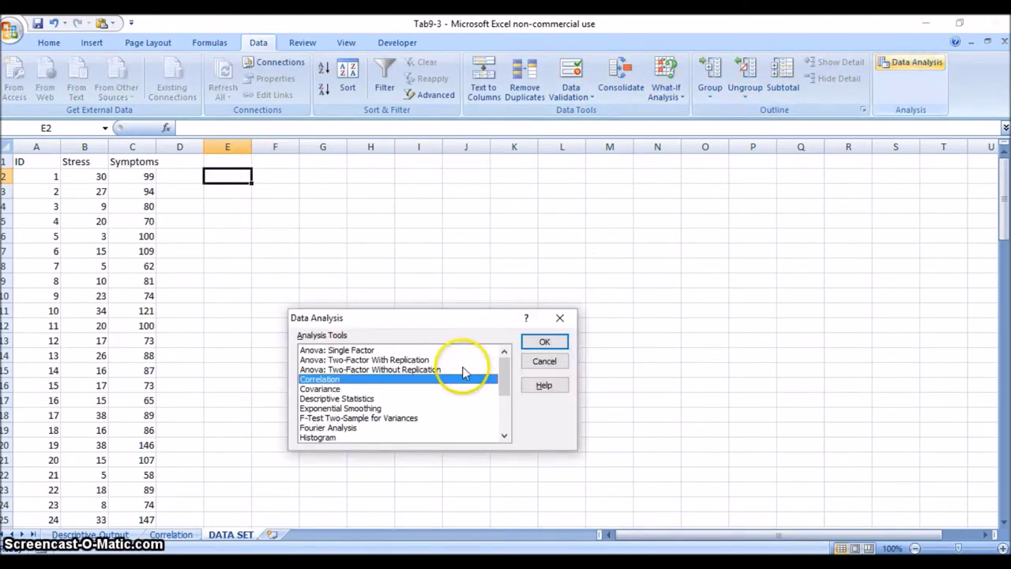
pyautogui.click(447, 390)
pyautogui.click(543, 341)
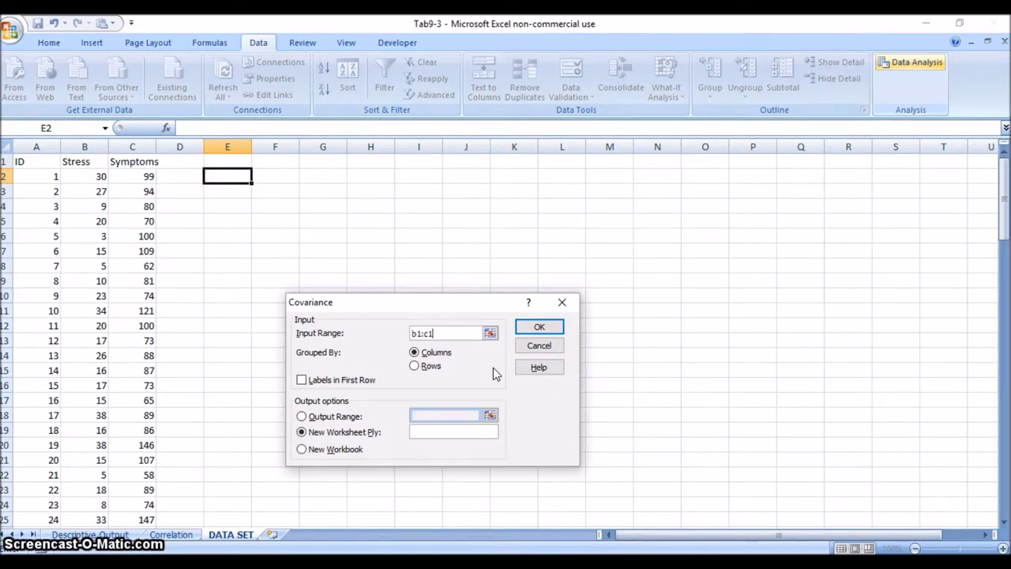
pyautogui.click(350, 380)
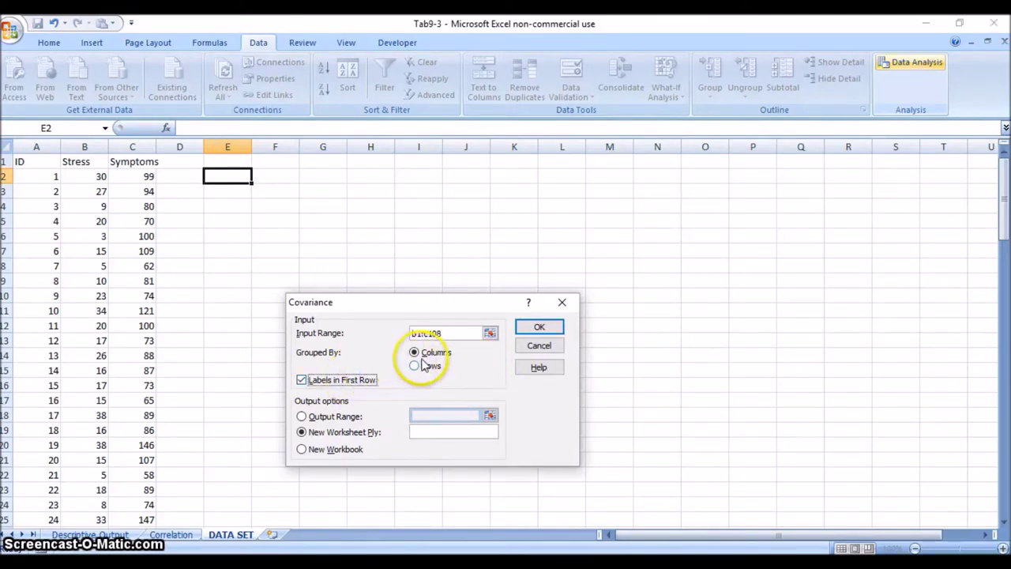
pyautogui.click(537, 328)
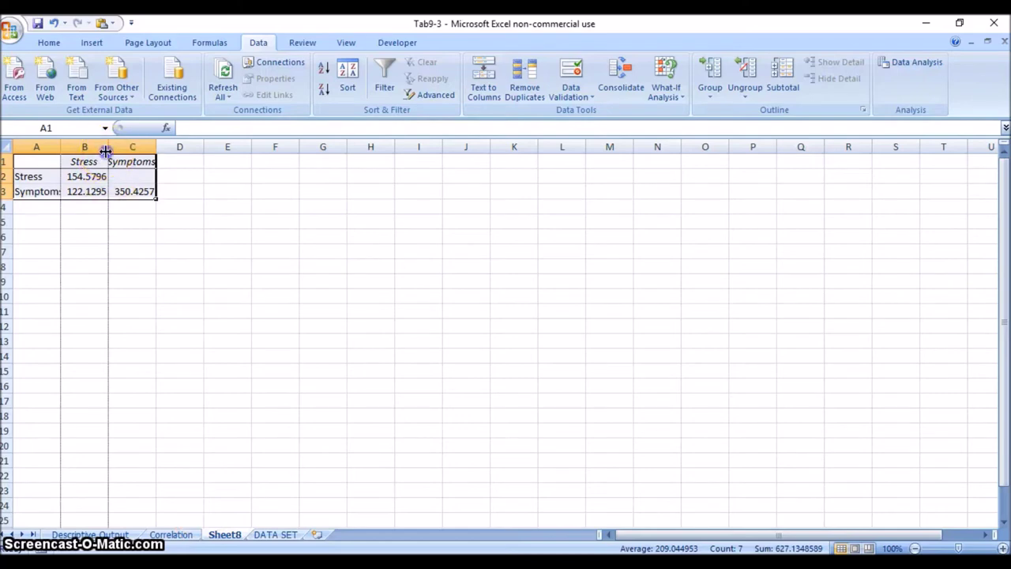
# Autofit the widths of columns A, B and C in the covariance output.
pyautogui.doubleClick(107, 151)
pyautogui.doubleClick(63, 150)
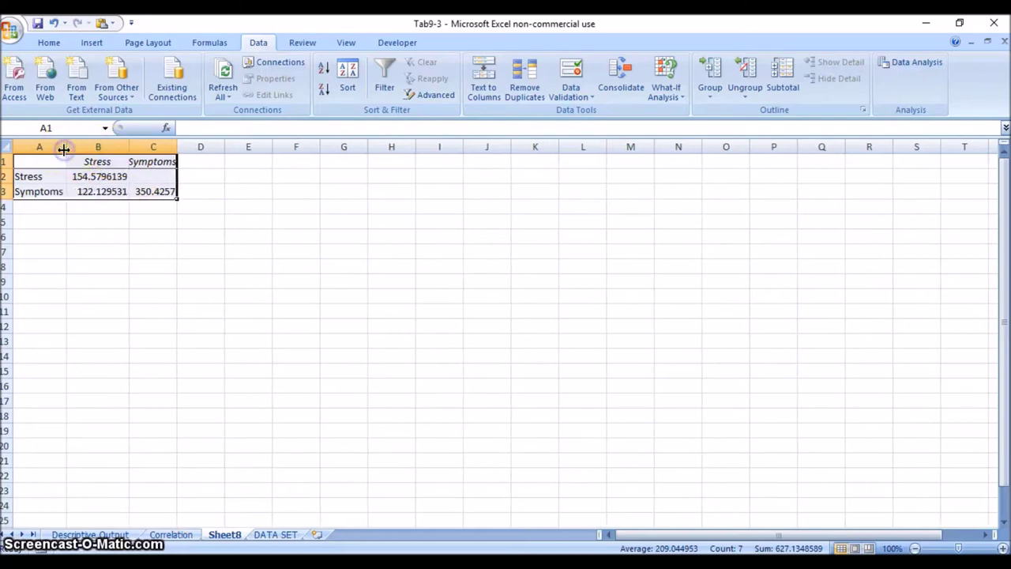
pyautogui.doubleClick(177, 148)
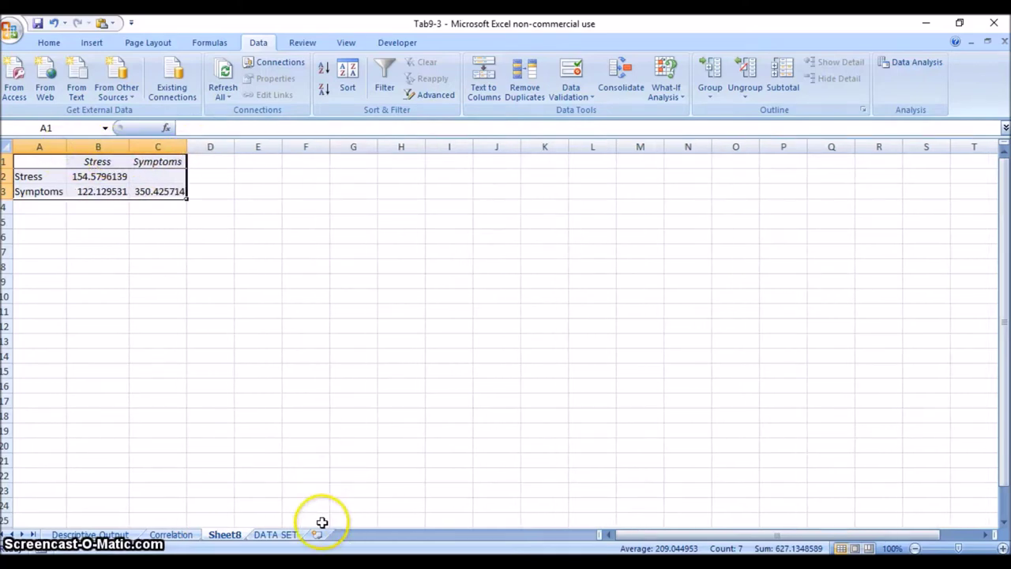
# Rename the covariance output sheet, Sheet8, as Covariance.
pyautogui.rightClick(233, 534)
pyautogui.press('Escape')
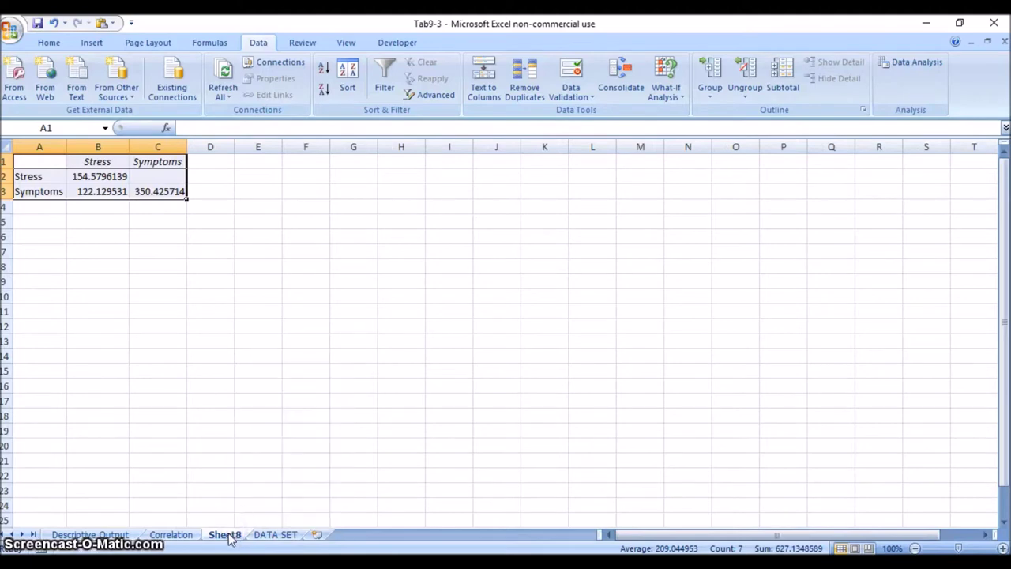
pyautogui.rightClick(229, 537)
pyautogui.click(297, 406)
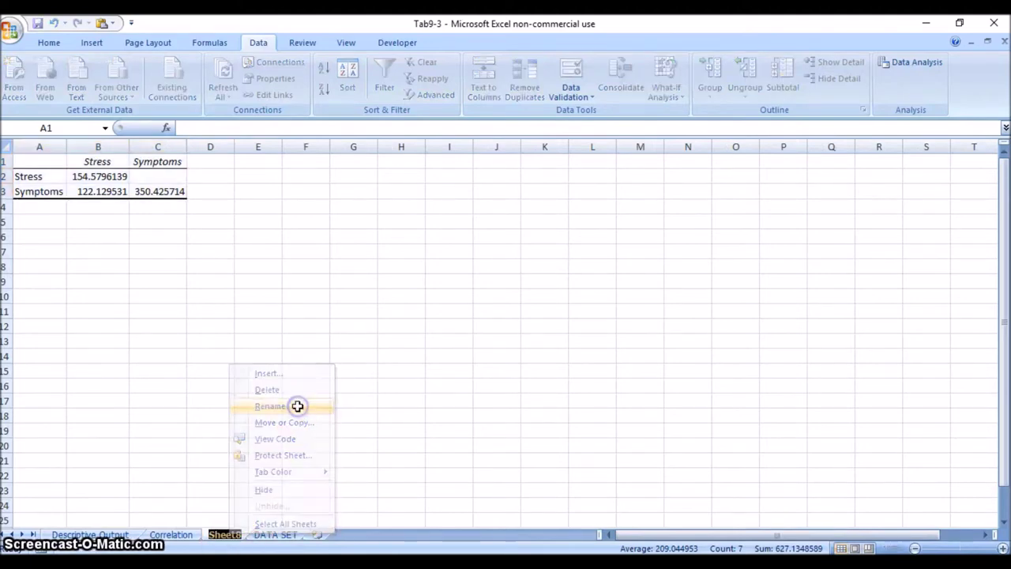
pyautogui.write('Covariance')
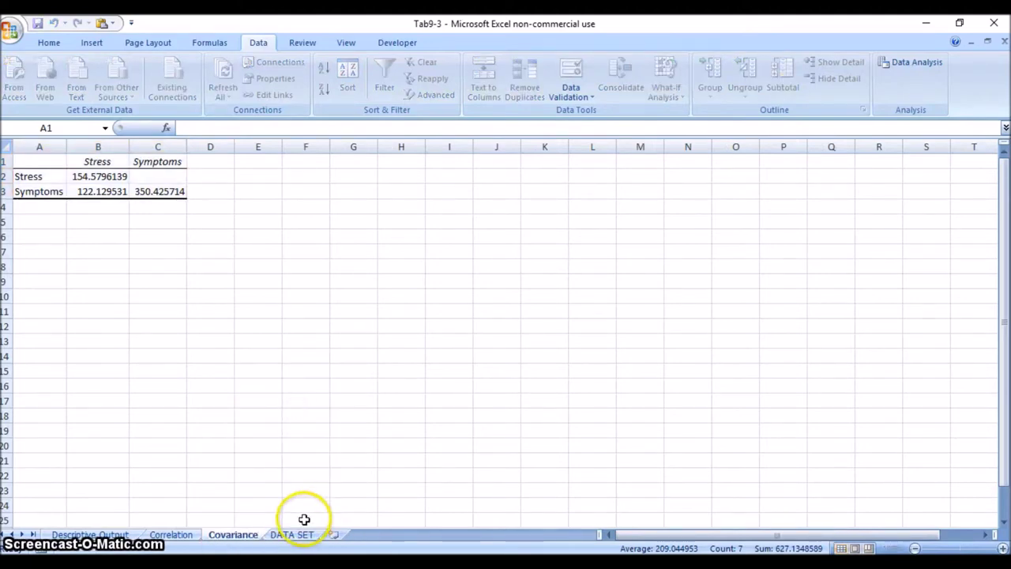
# Run a Regression on the DATA SET sheet with Y range C2:C108, X range B2:B108 and 95% confidence level, output to a new worksheet.
pyautogui.click(294, 534)
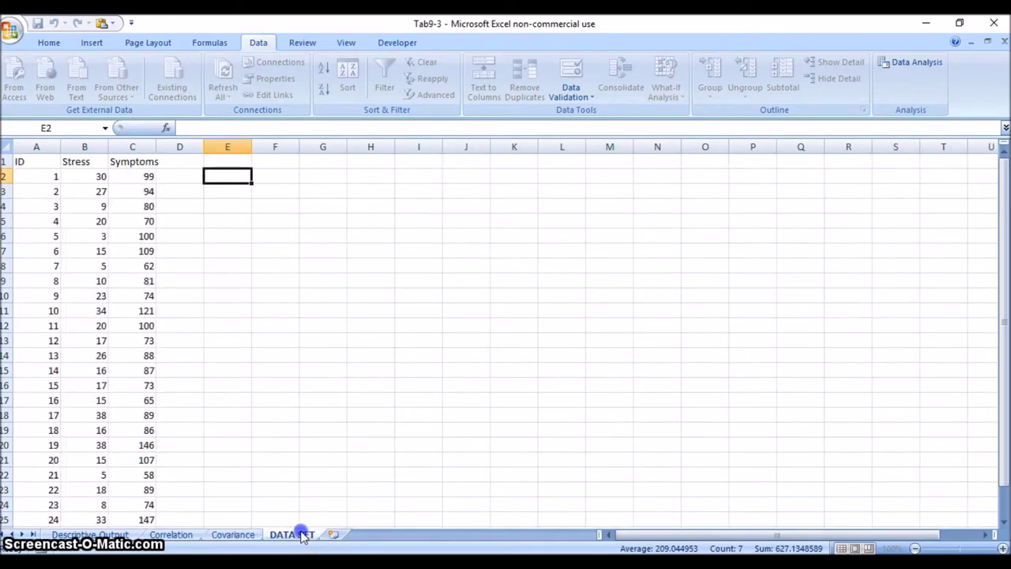
pyautogui.click(913, 63)
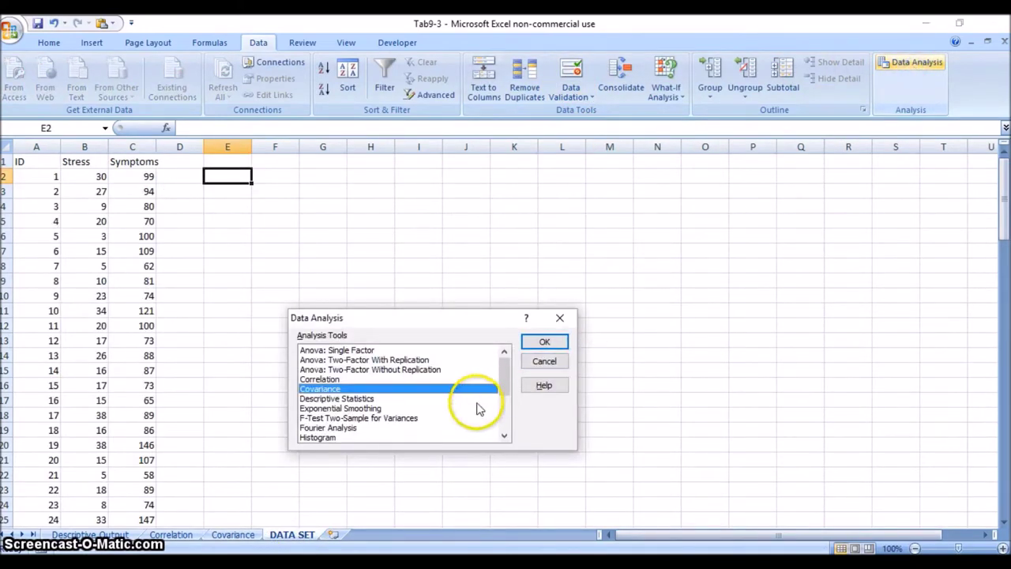
pyautogui.moveTo(502, 387); pyautogui.dragTo(501, 402)
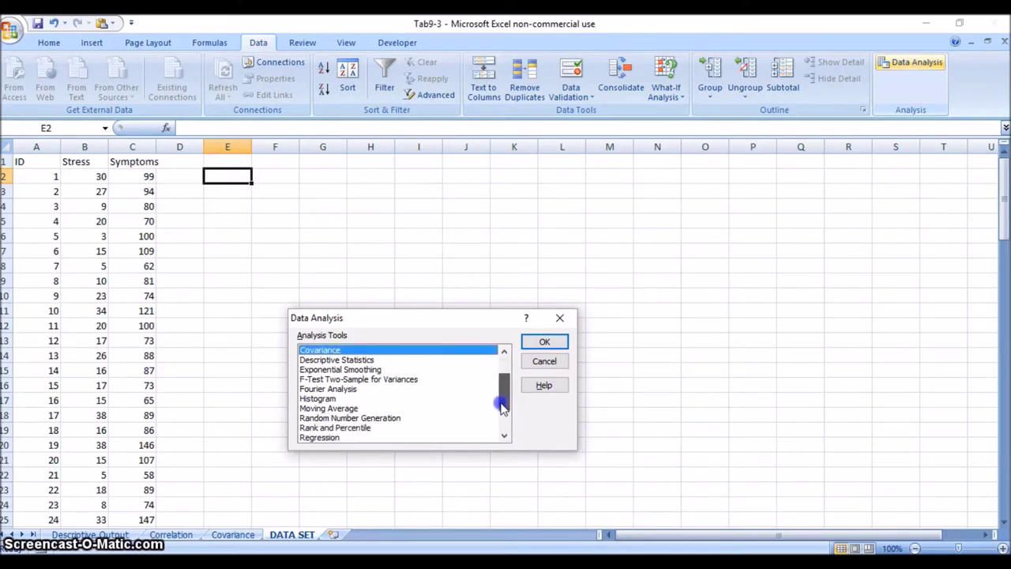
pyautogui.click(357, 438)
pyautogui.click(543, 341)
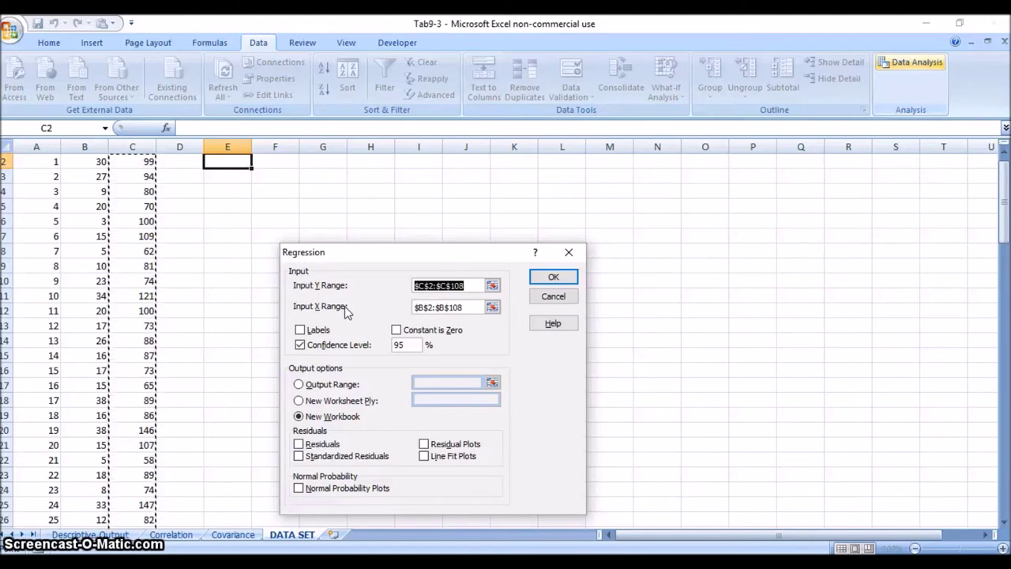
pyautogui.click(345, 312)
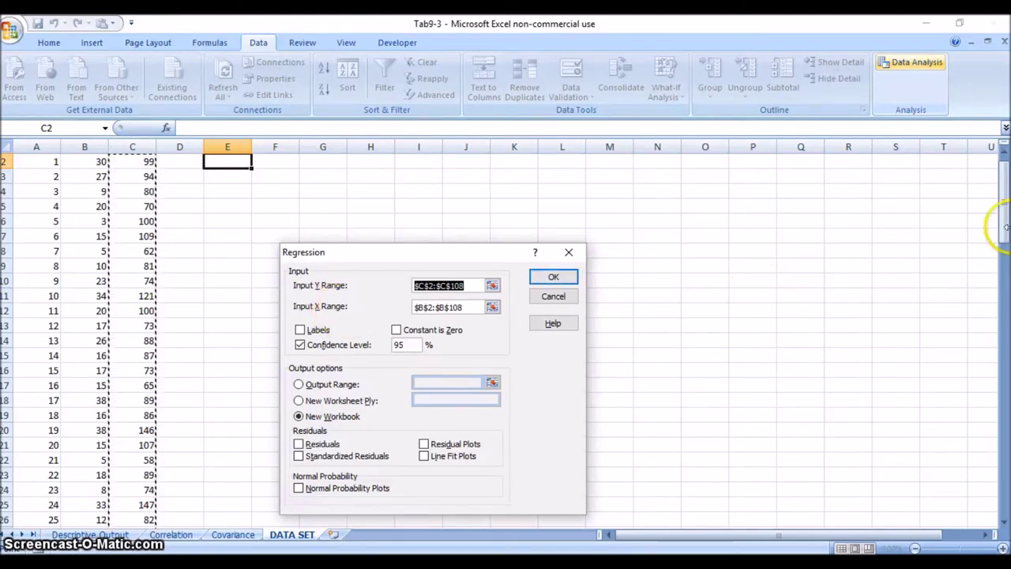
pyautogui.moveTo(1005, 229); pyautogui.dragTo(1005, 197)
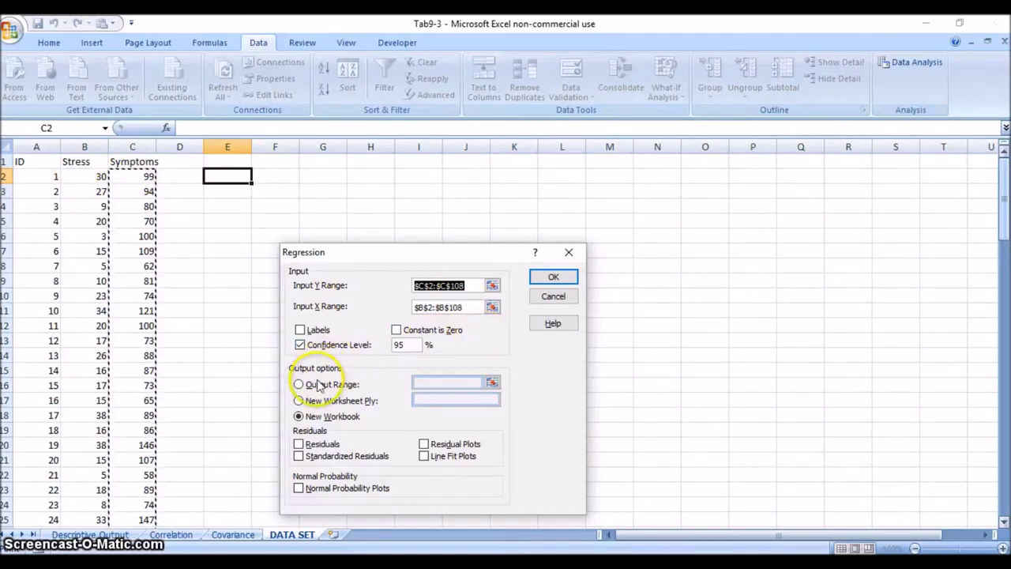
pyautogui.click(300, 400)
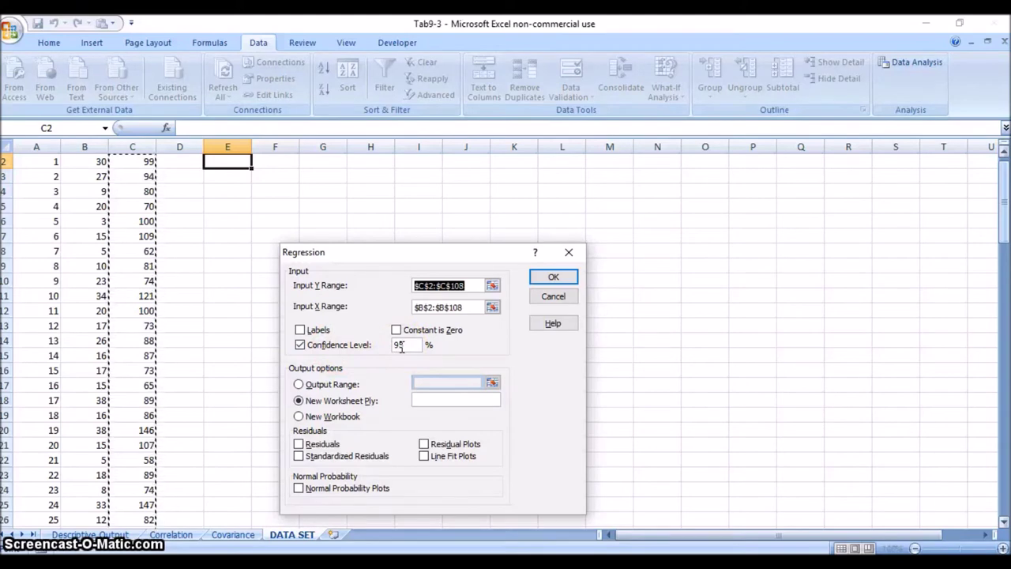
pyautogui.click(557, 279)
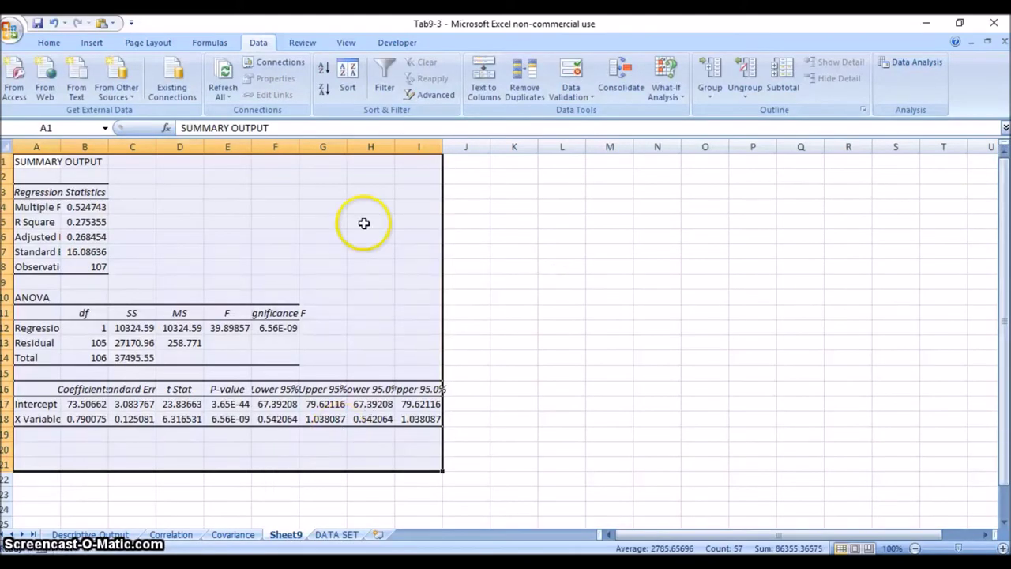
# Autofit the widths of columns A through I in the regression output.
pyautogui.doubleClick(156, 146)
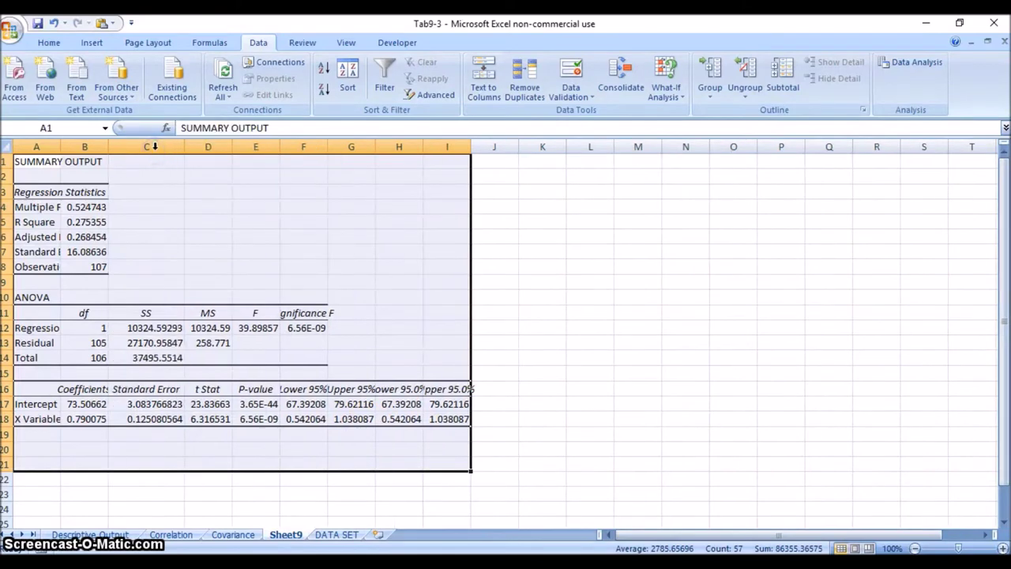
pyautogui.moveTo(36, 147); pyautogui.dragTo(426, 150)
pyautogui.doubleClick(425, 149)
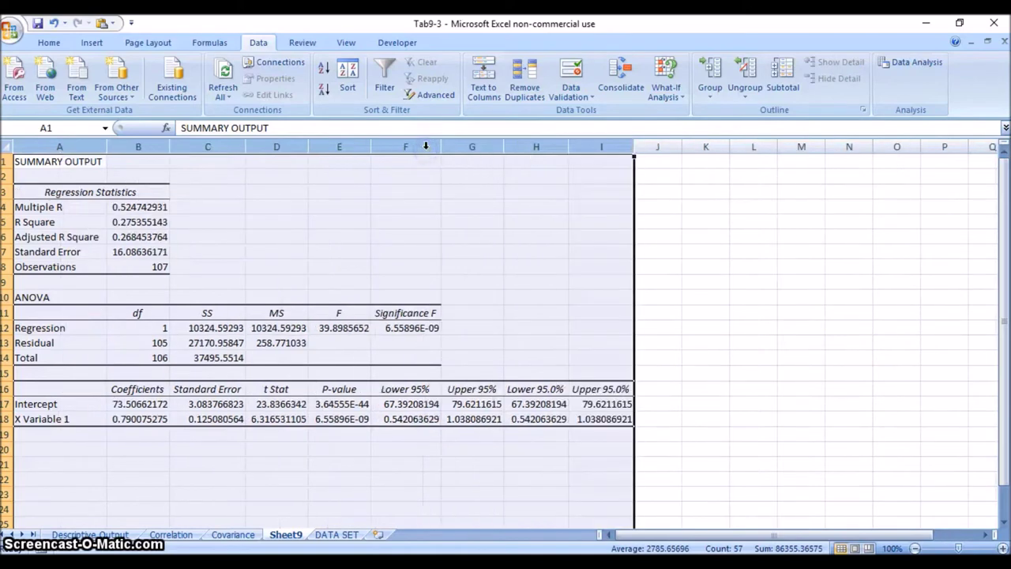
pyautogui.click(700, 300)
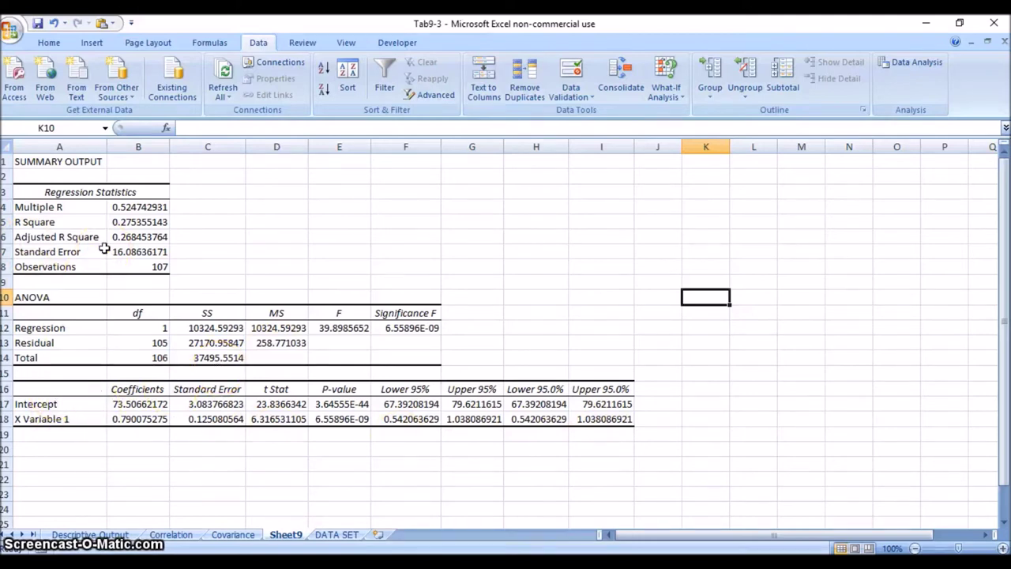
# Rename the regression output sheet, Sheet9, as Regression and return to the DATA SET sheet.
pyautogui.rightClick(281, 537)
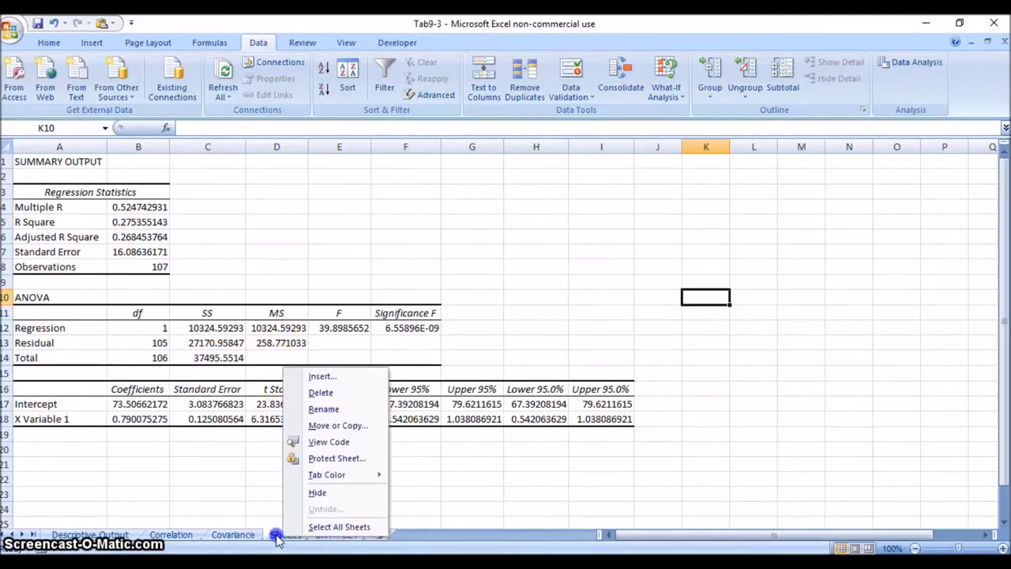
pyautogui.click(278, 537)
pyautogui.rightClick(275, 537)
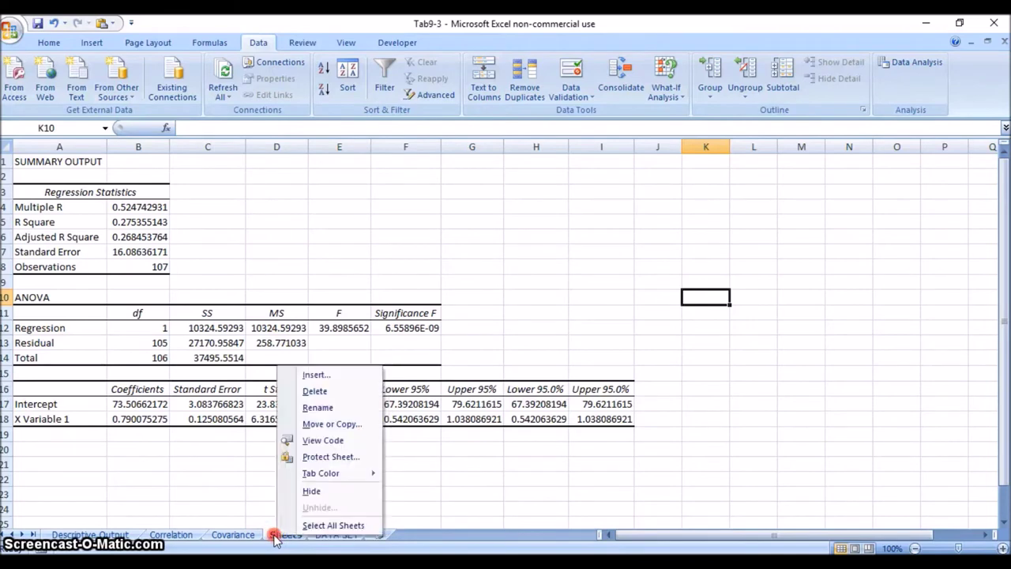
pyautogui.click(335, 413)
pyautogui.write('Re')
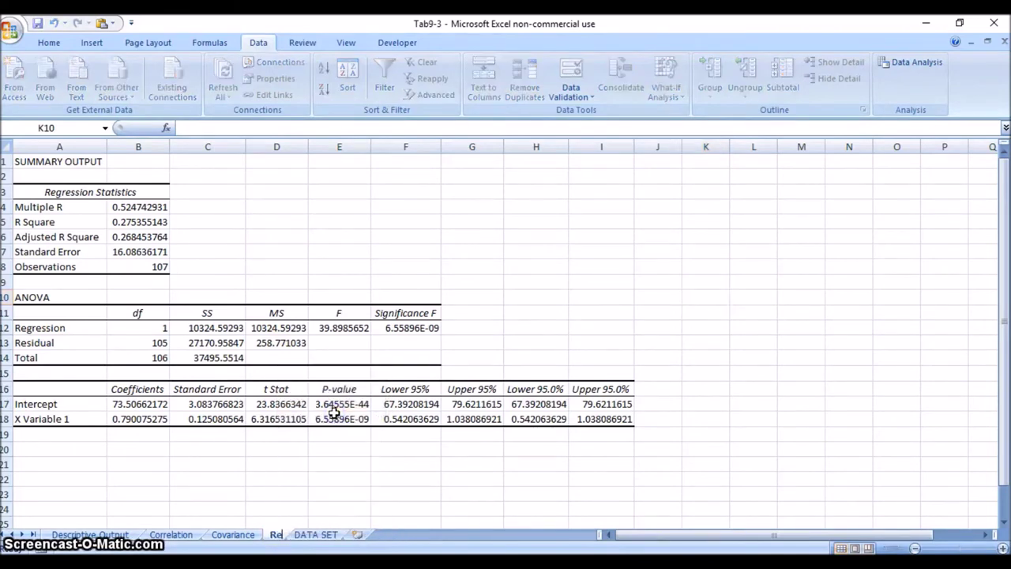
pyautogui.write('gression')
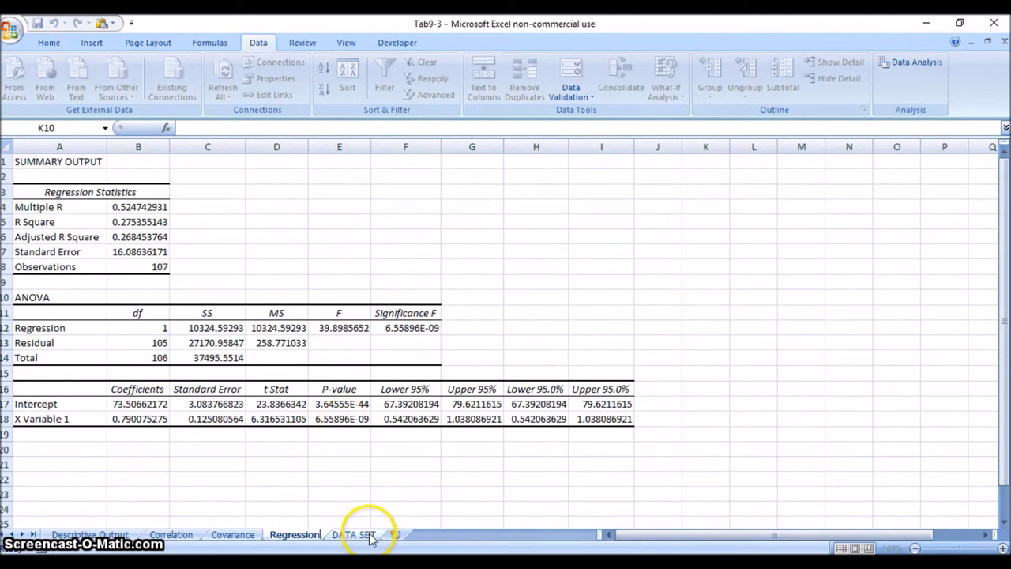
pyautogui.click(368, 534)
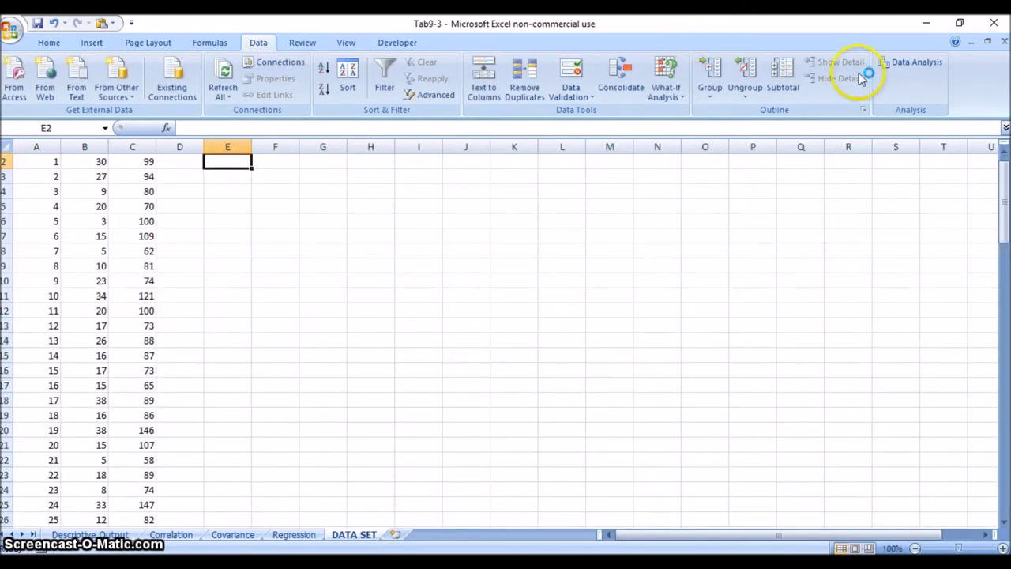
pyautogui.click(887, 69)
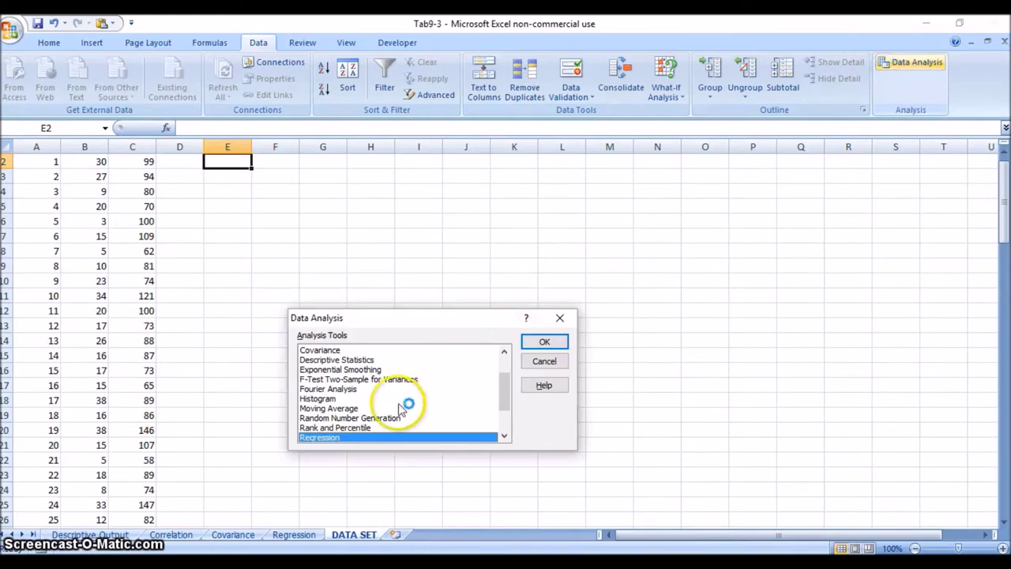
pyautogui.click(335, 400)
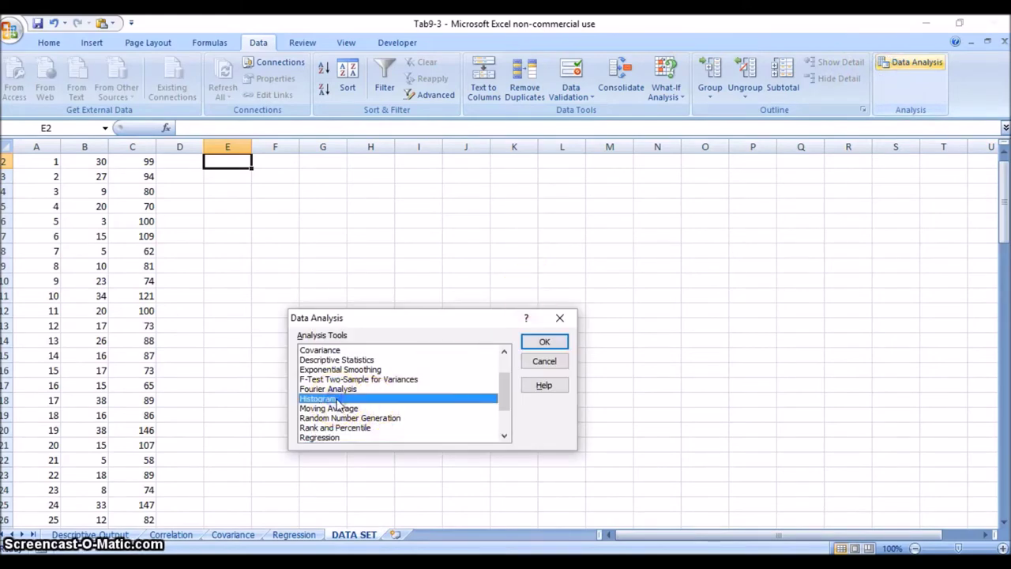
pyautogui.click(535, 342)
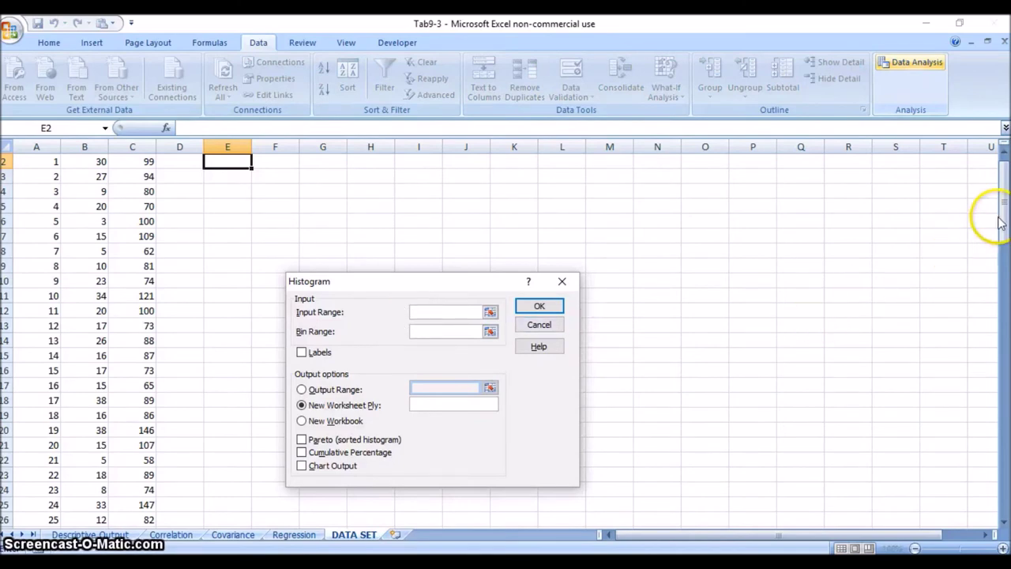
pyautogui.moveTo(999, 221); pyautogui.dragTo(995, 204)
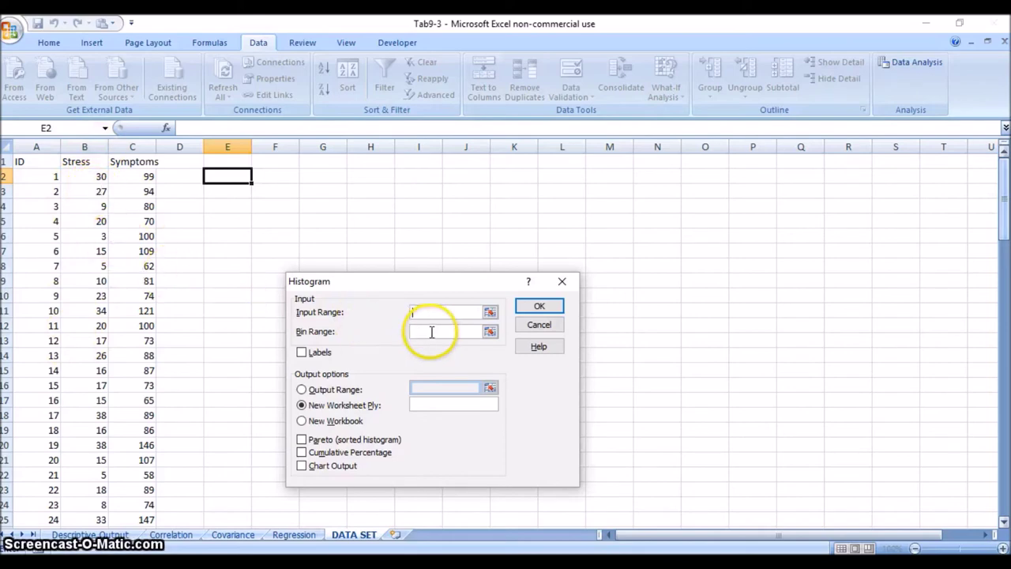
pyautogui.click(562, 282)
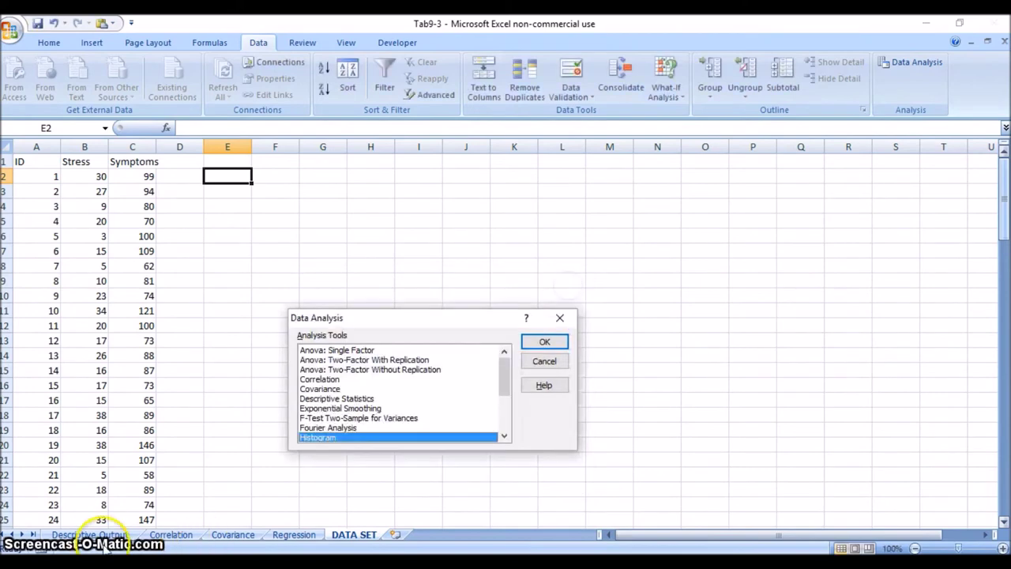
pyautogui.click(533, 361)
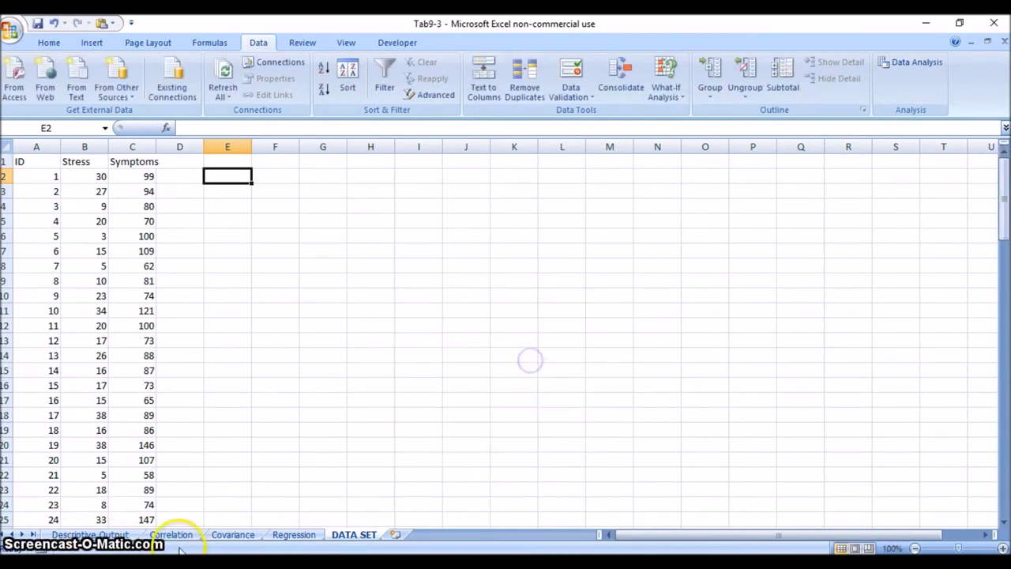
# Check the Stress minimum and maximum on the Descriptive Output sheet and return to the DATA SET sheet.
pyautogui.click(120, 535)
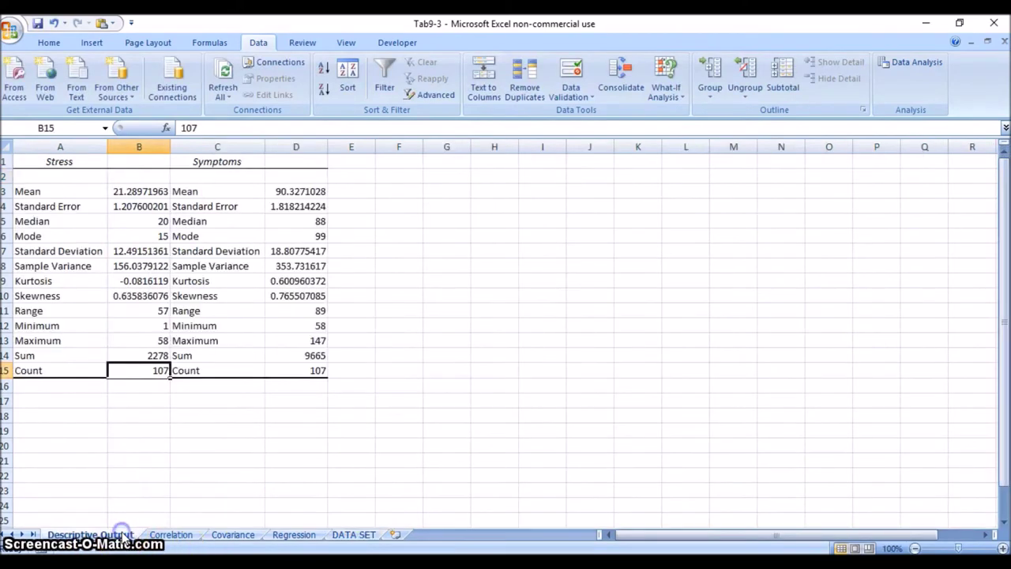
pyautogui.click(350, 534)
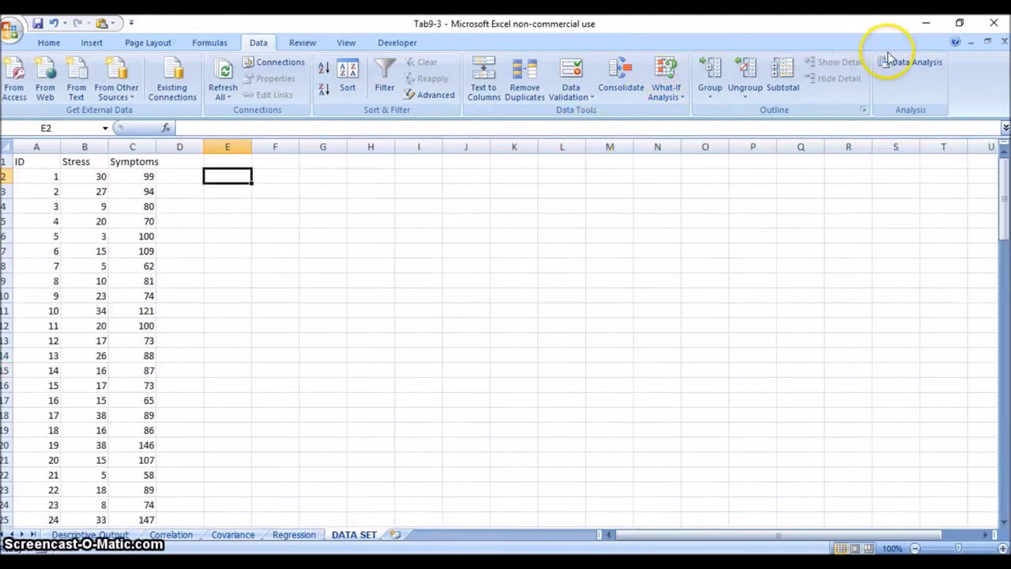
pyautogui.click(912, 62)
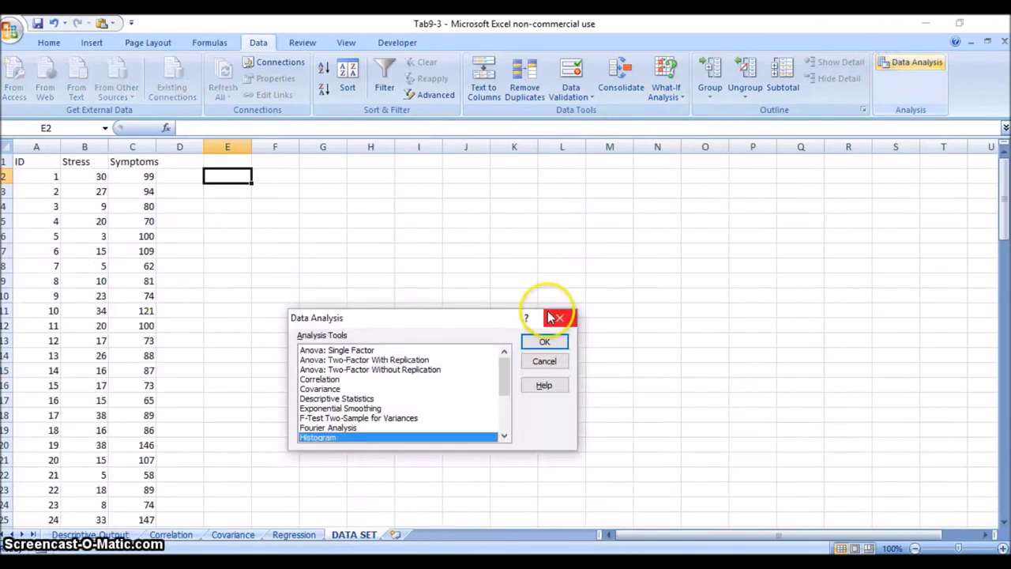
pyautogui.click(543, 361)
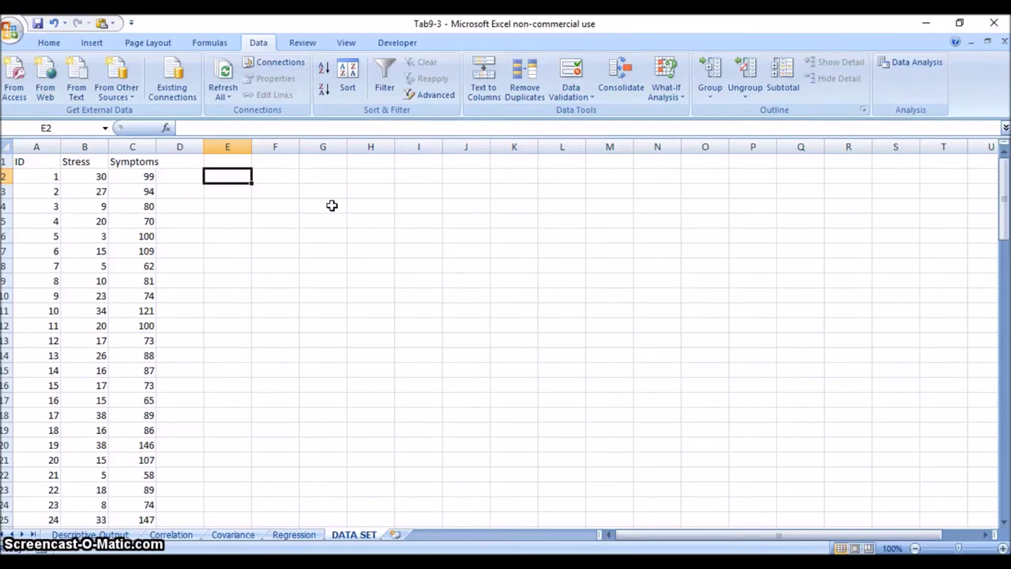
# Enter the heading bin in E1 and fill E2:E13 with values from 5 to 60 in increments of 5, covering the Stress maximum.
pyautogui.press('Up')
pyautogui.write('bin')
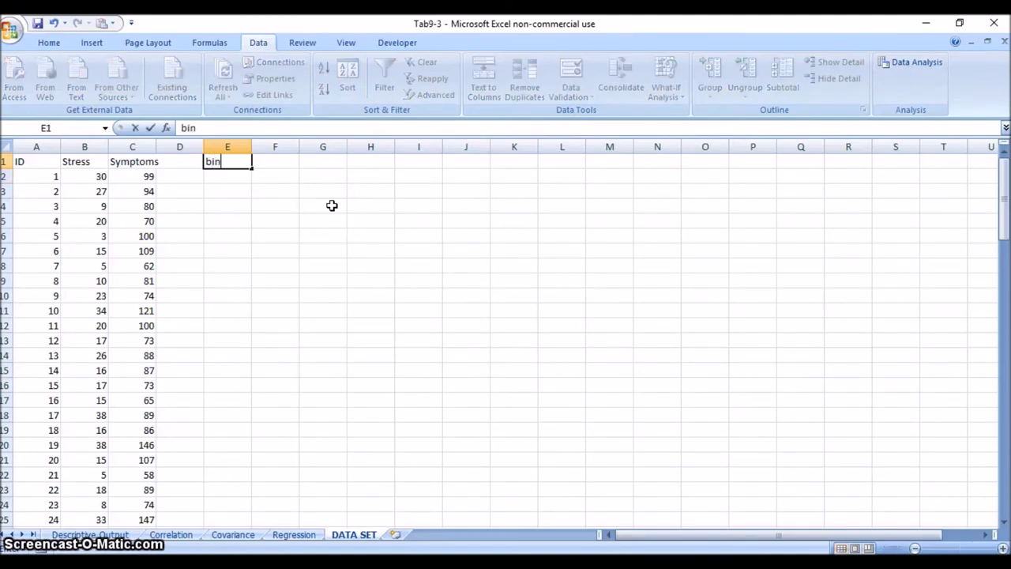
pyautogui.press('Return')
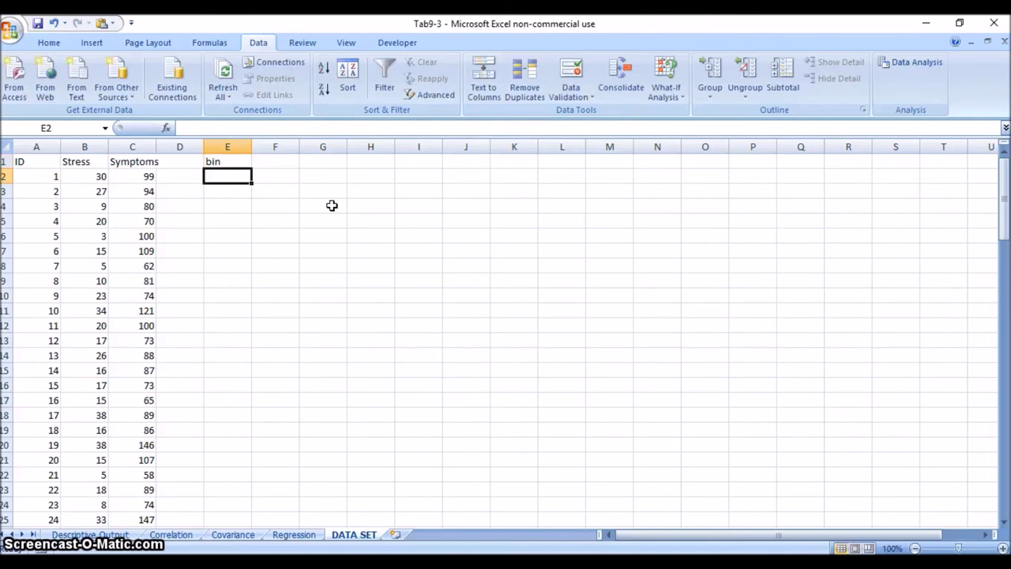
pyautogui.write('5')
pyautogui.press('Return')
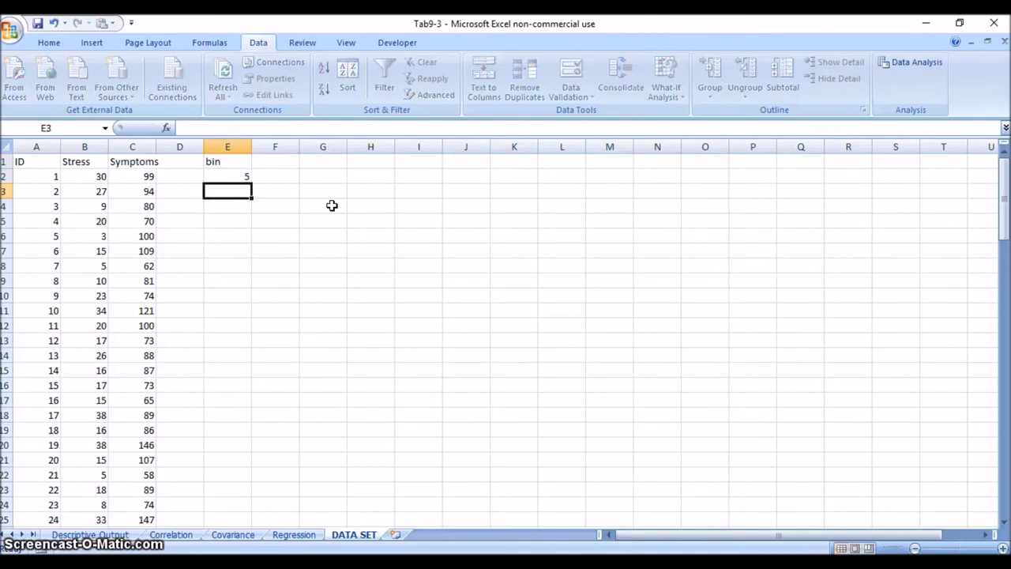
pyautogui.write('10')
pyautogui.press('Return')
pyautogui.write('15')
pyautogui.press('Return')
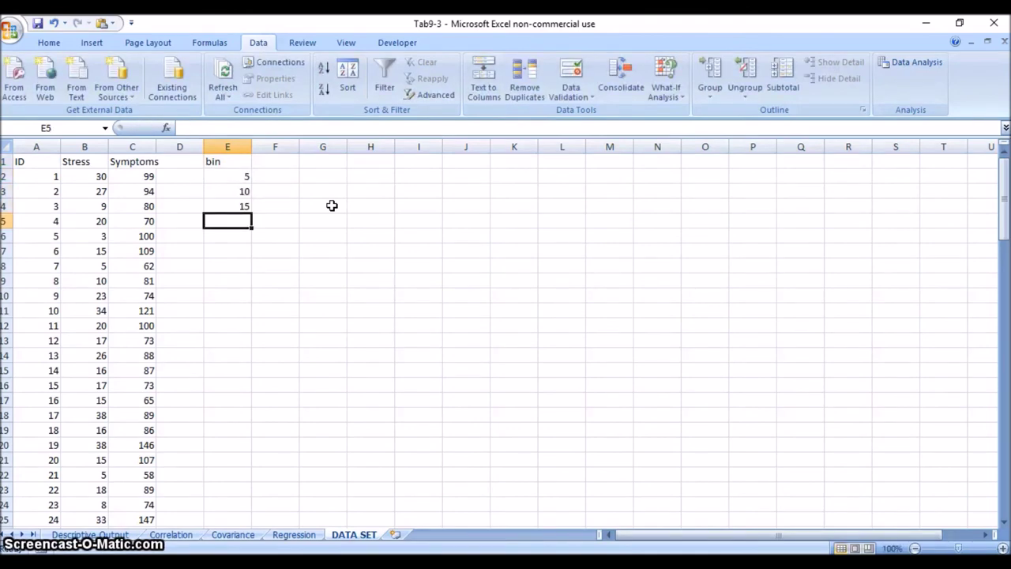
pyautogui.moveTo(244, 180); pyautogui.dragTo(247, 347)
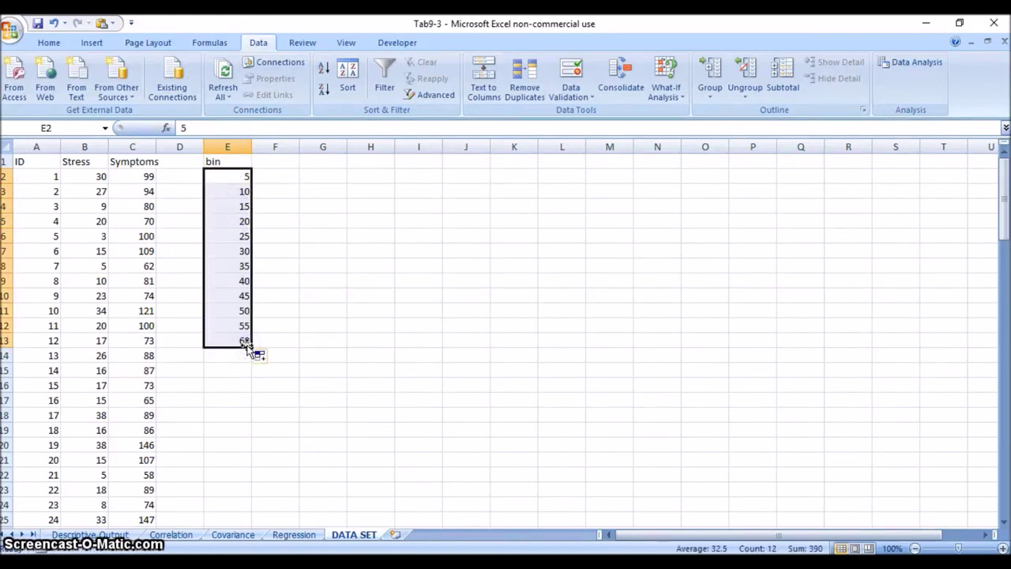
pyautogui.click(90, 534)
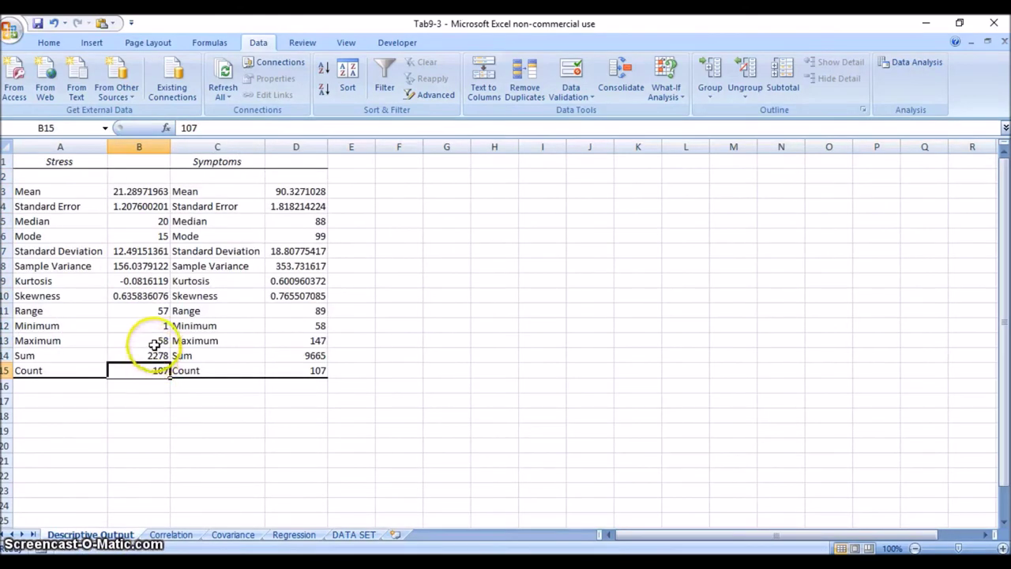
pyautogui.click(353, 534)
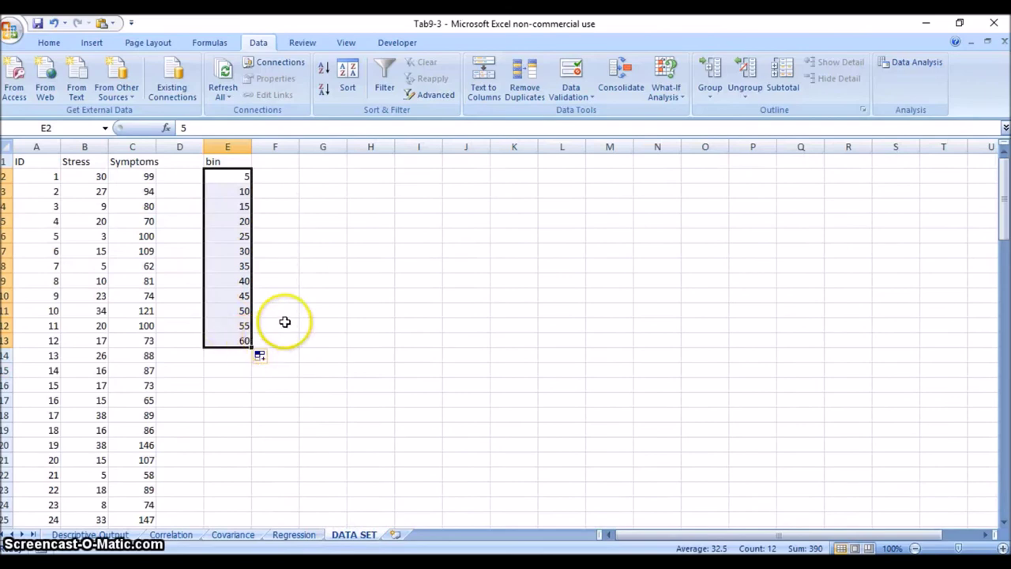
# Run a Histogram analysis with input range b1:b108, bin range e2:e13 and Labels enabled, output to a new worksheet.
pyautogui.click(914, 68)
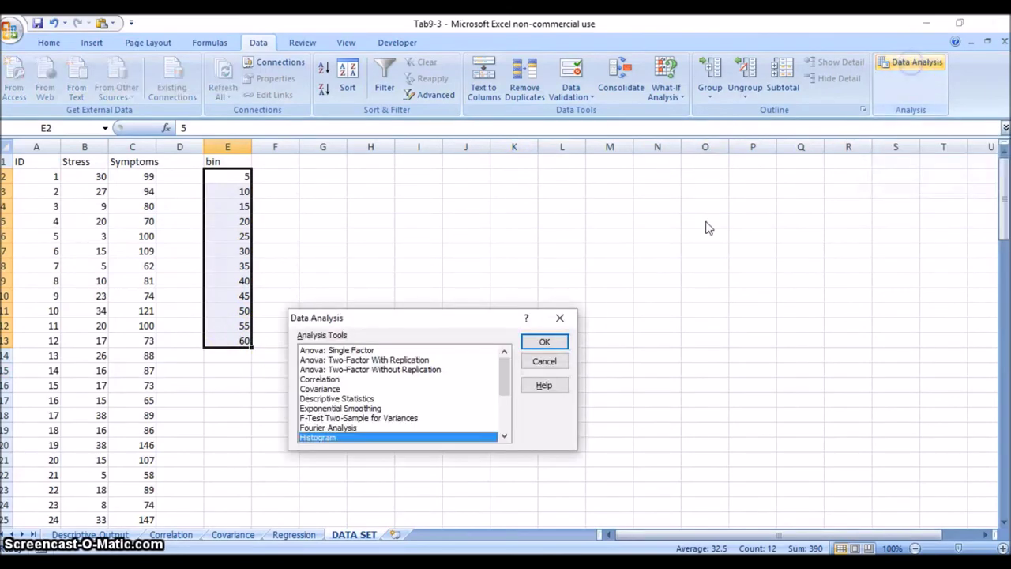
pyautogui.click(545, 343)
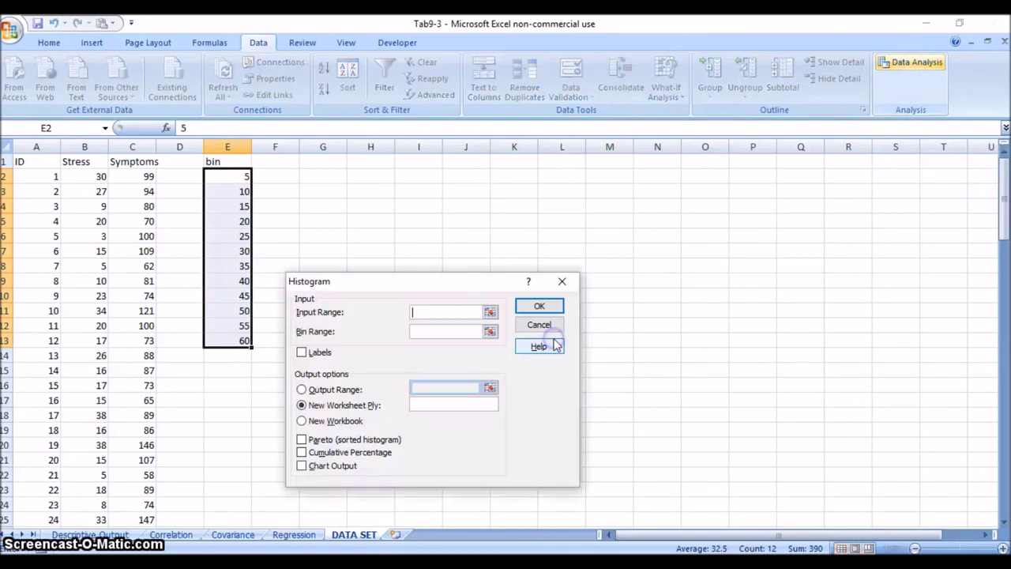
pyautogui.click(424, 315)
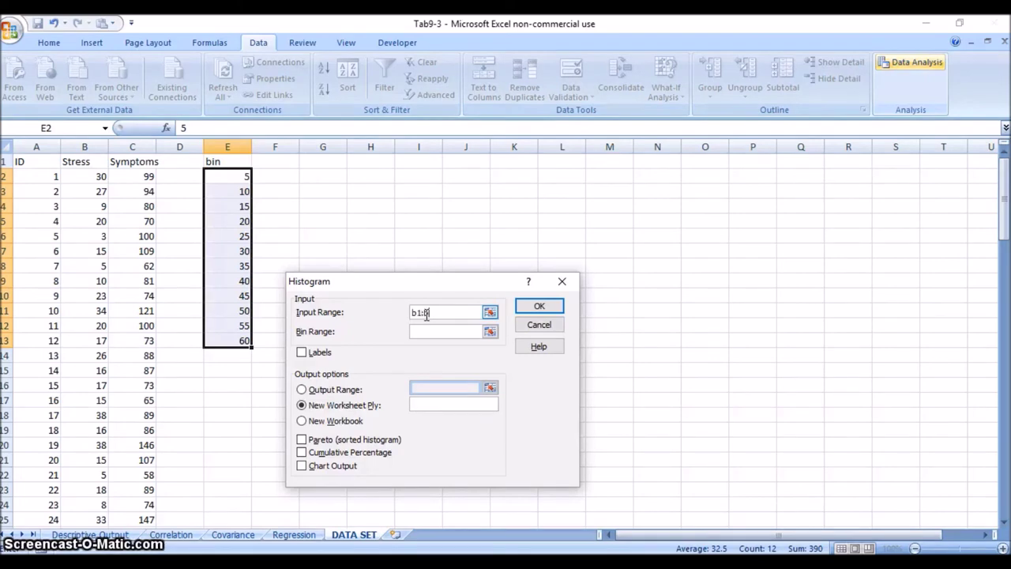
pyautogui.click(426, 330)
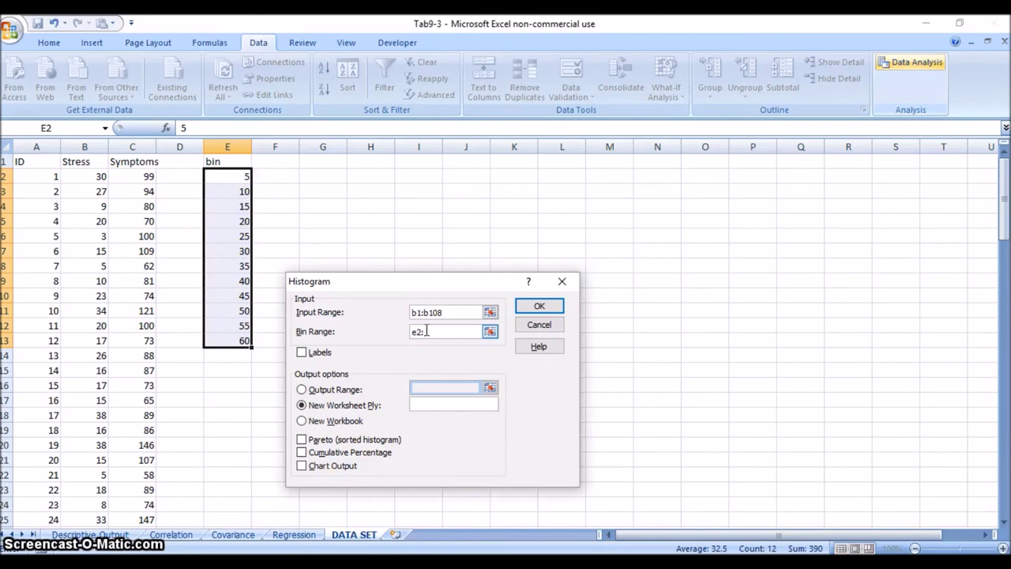
pyautogui.write('e2:e13')
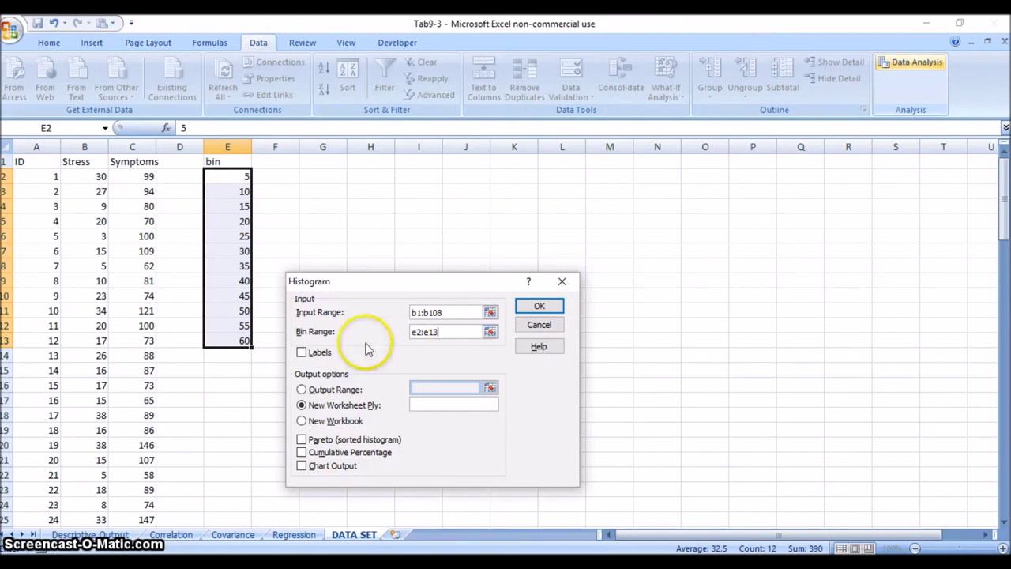
pyautogui.click(310, 352)
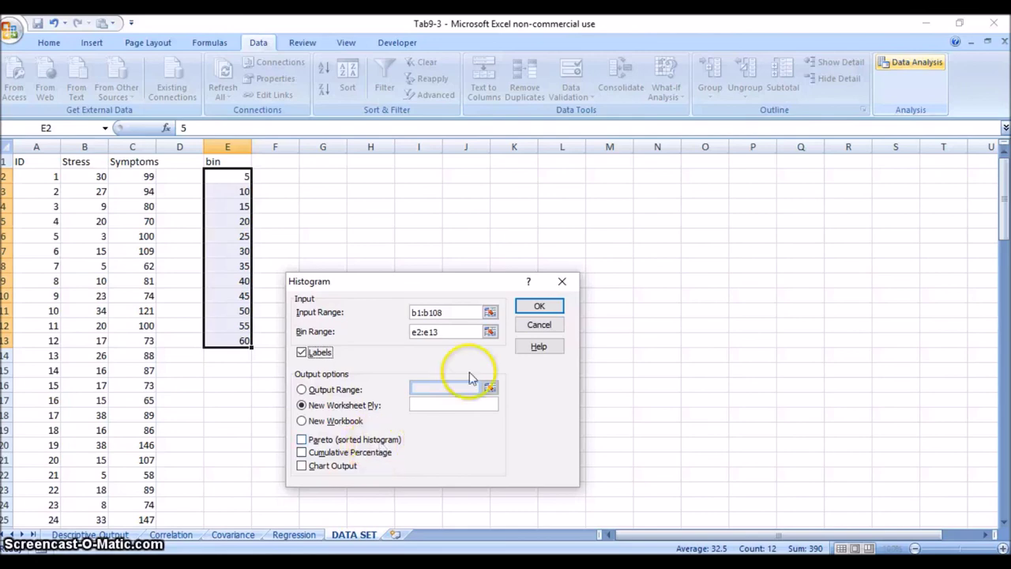
pyautogui.click(544, 309)
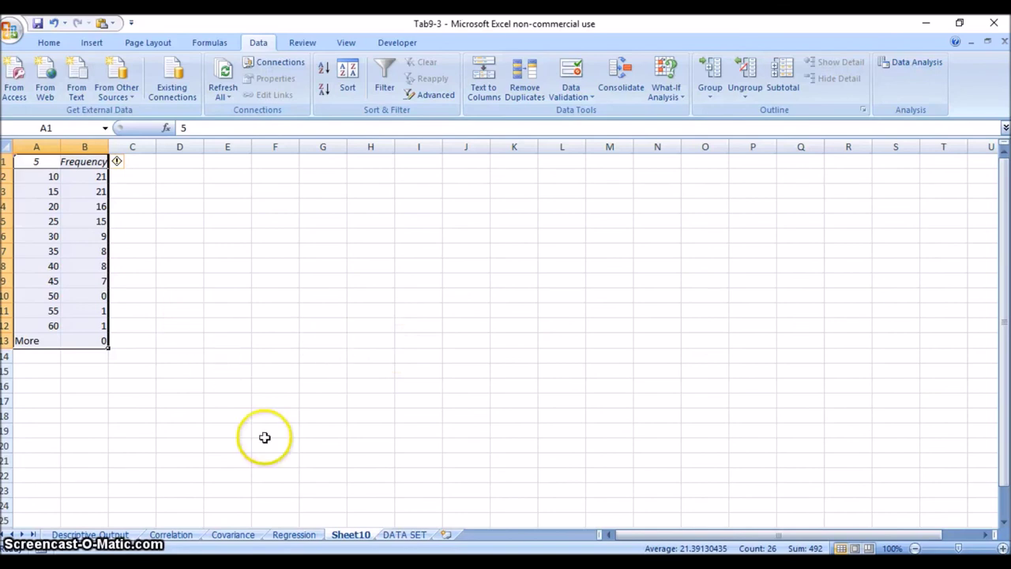
pyautogui.click(140, 403)
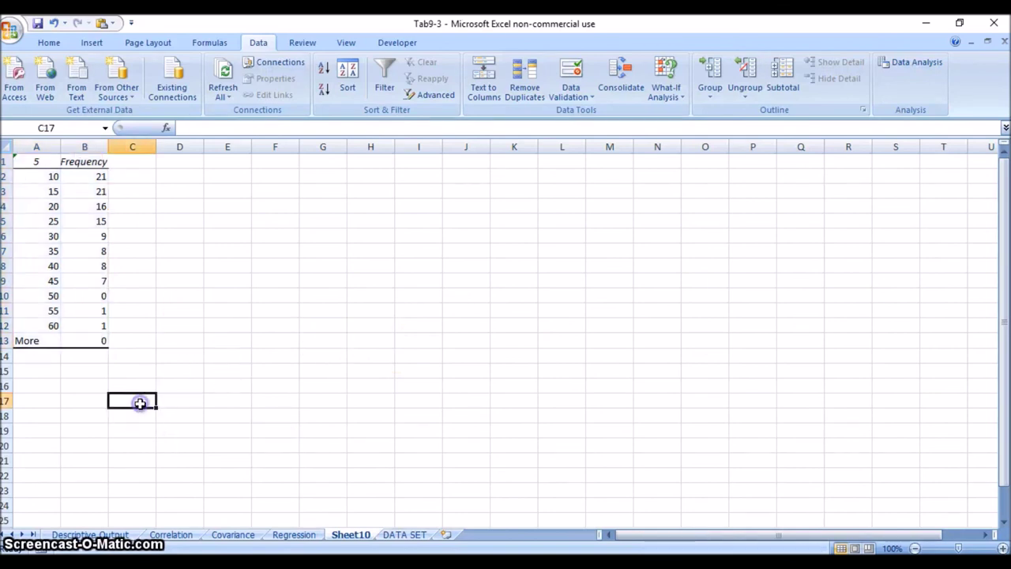